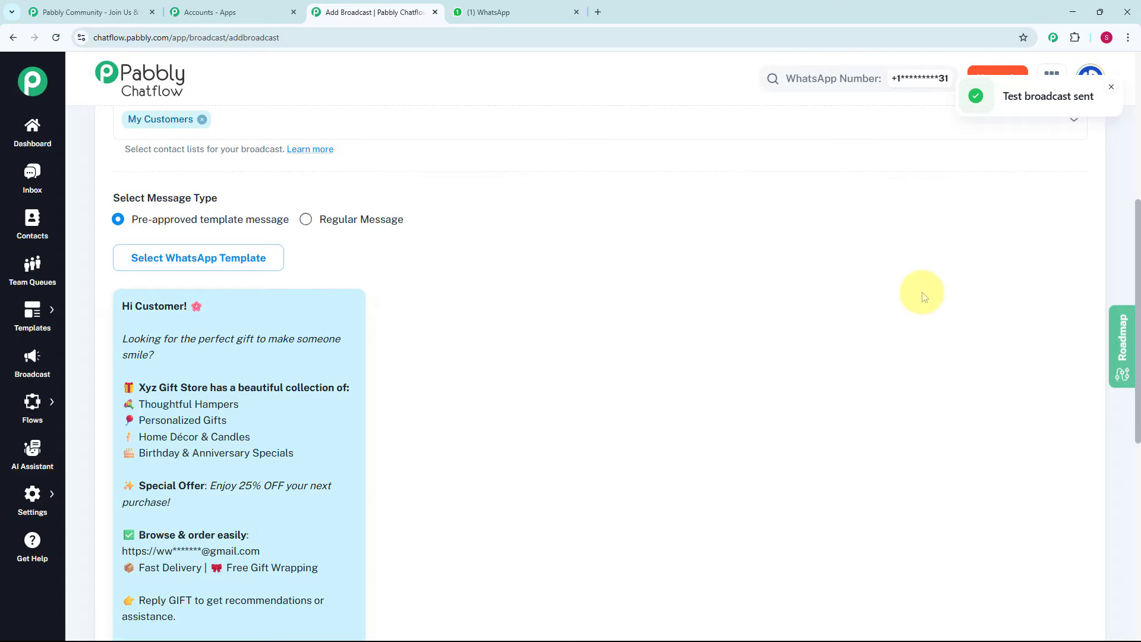
key("ctrl+Tab")
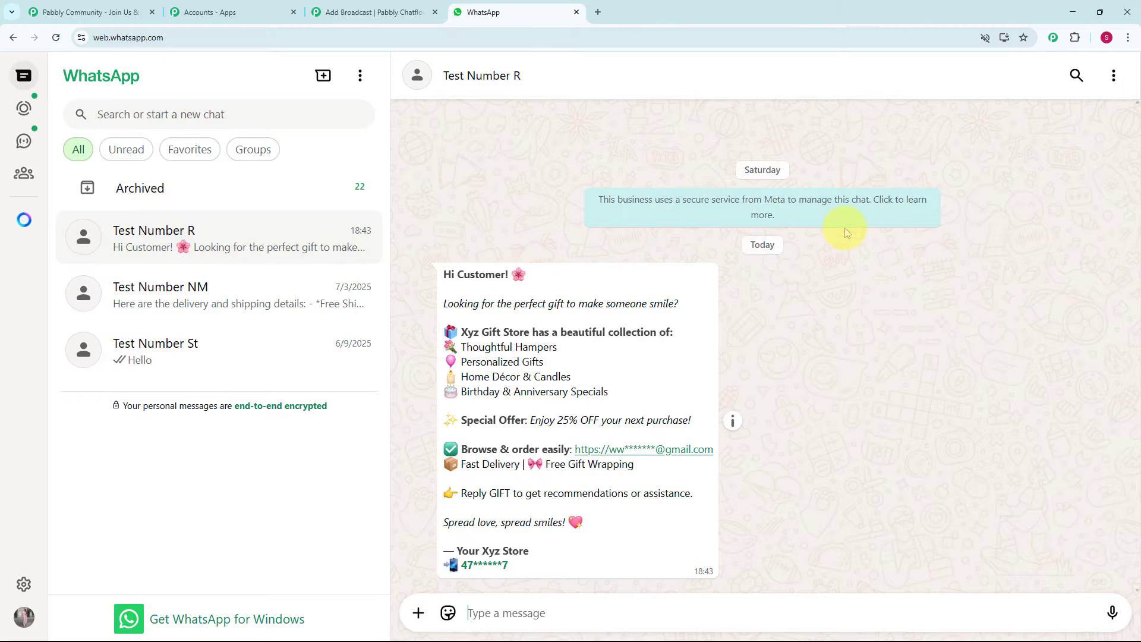
left_click(597, 12)
type("ww")
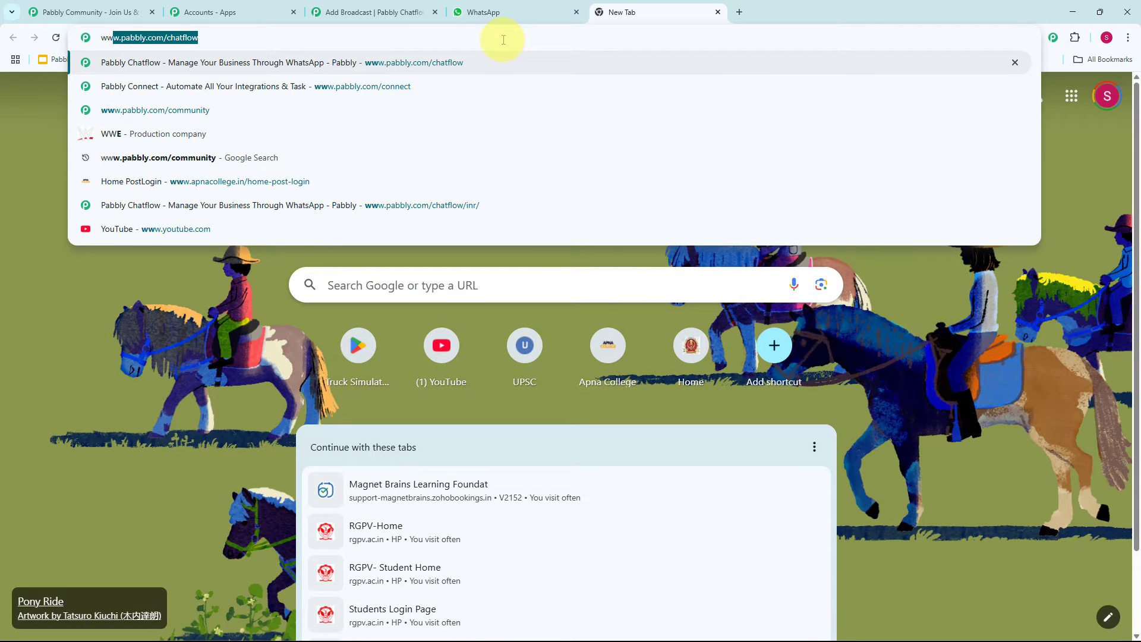
key("Return")
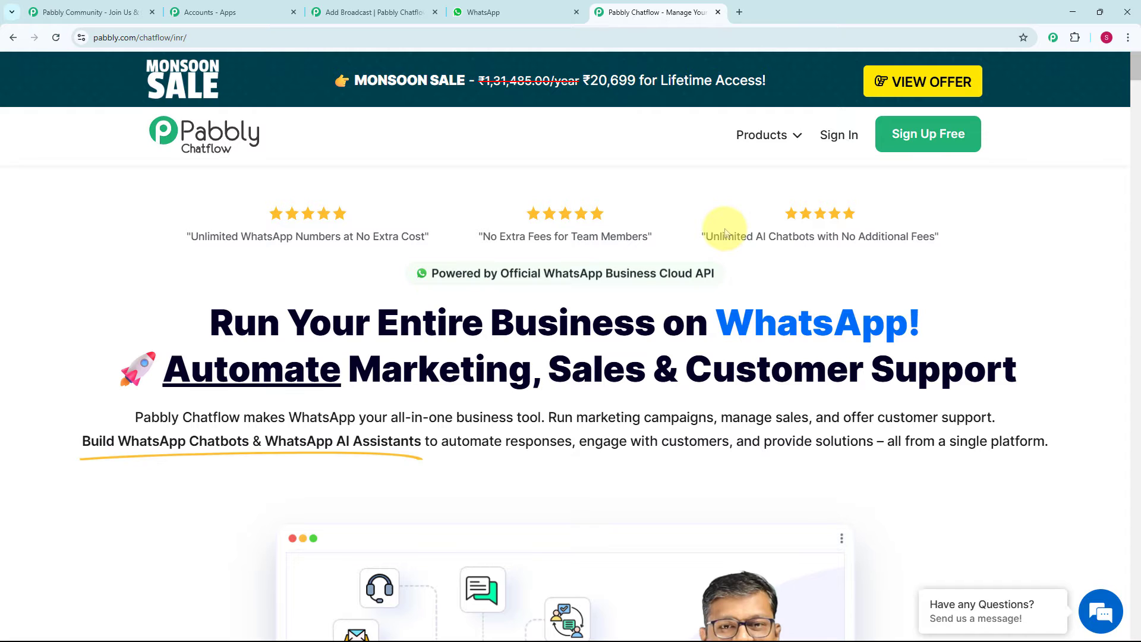
- Examine the Pabbly Community page for its member benefits, joining option and examples of posted questions
left_click(82, 13)
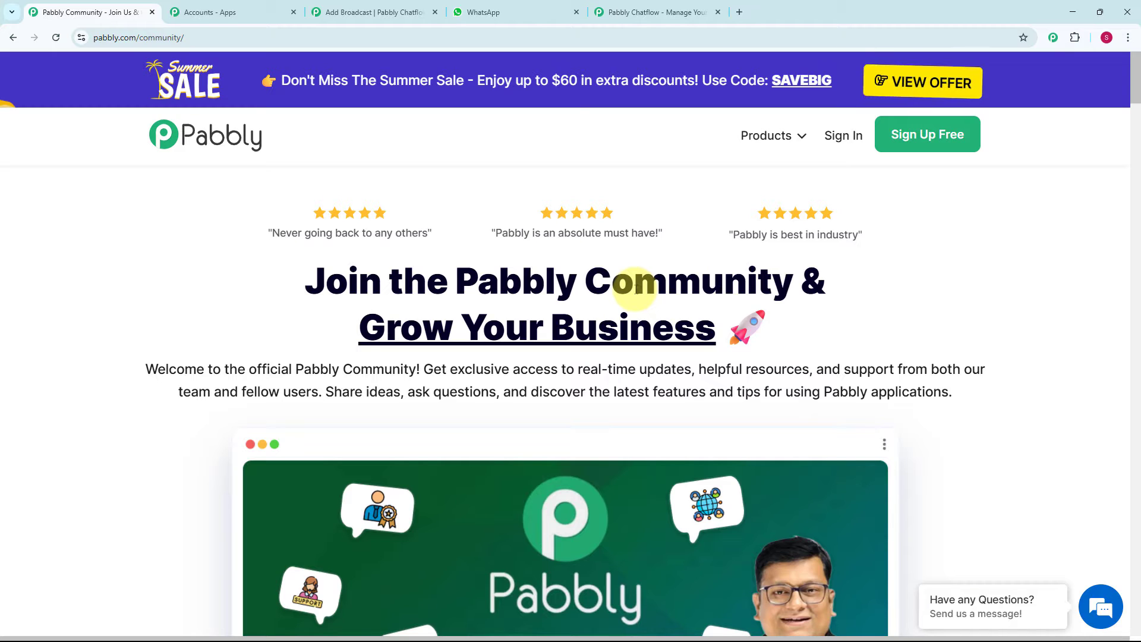
scroll(636, 289, "down", 3)
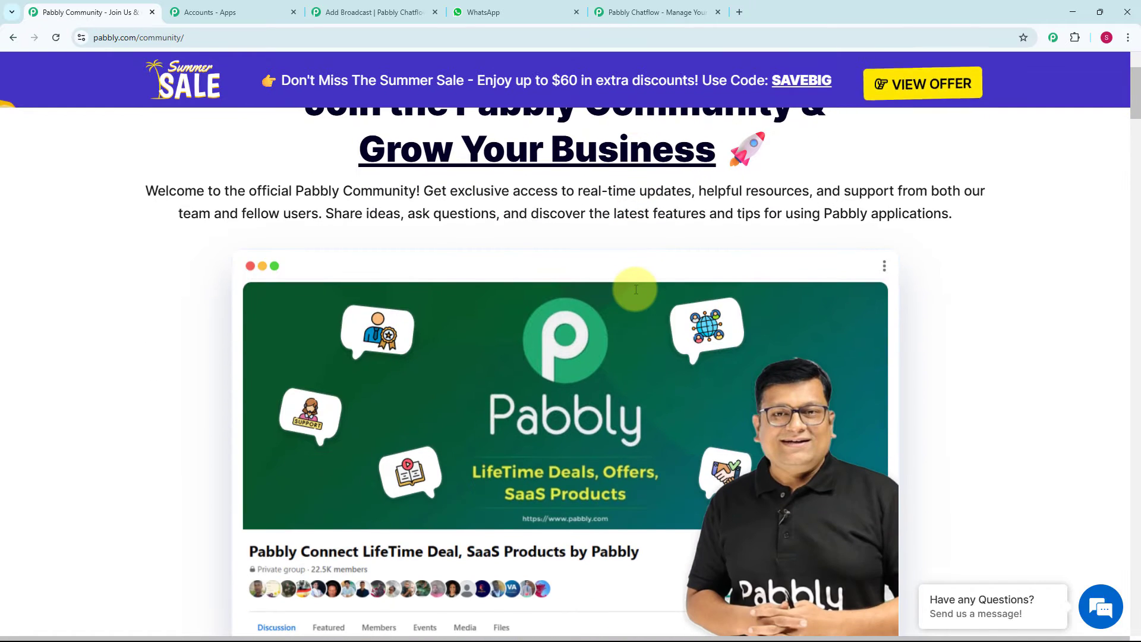
scroll(636, 289, "down", 5)
scroll(636, 293, "down", 1)
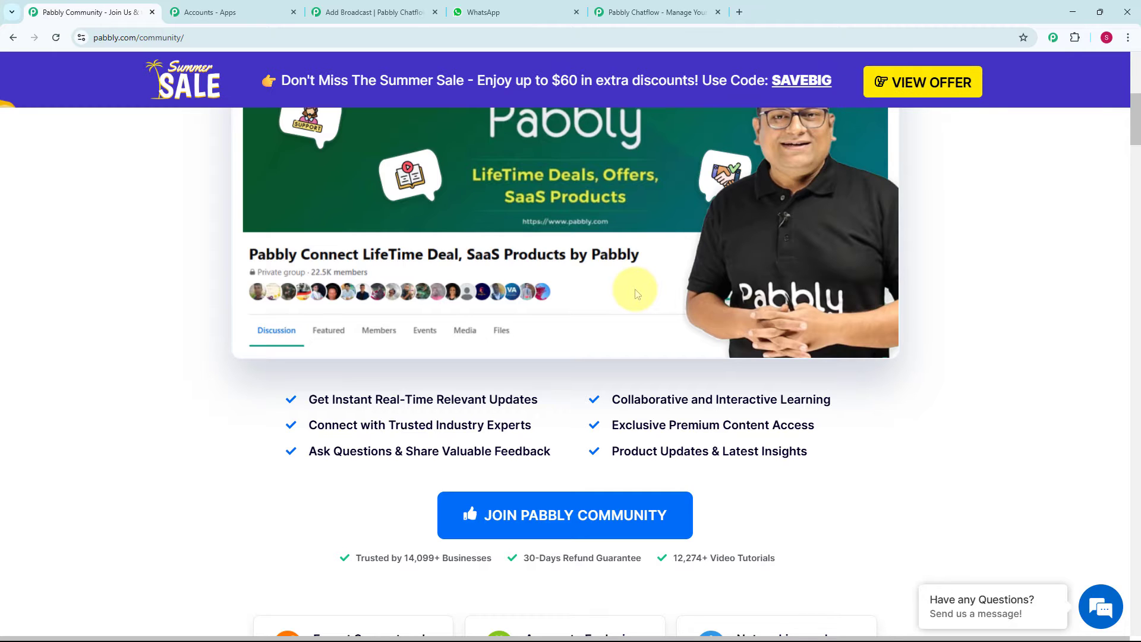
scroll(668, 280, "down", 5)
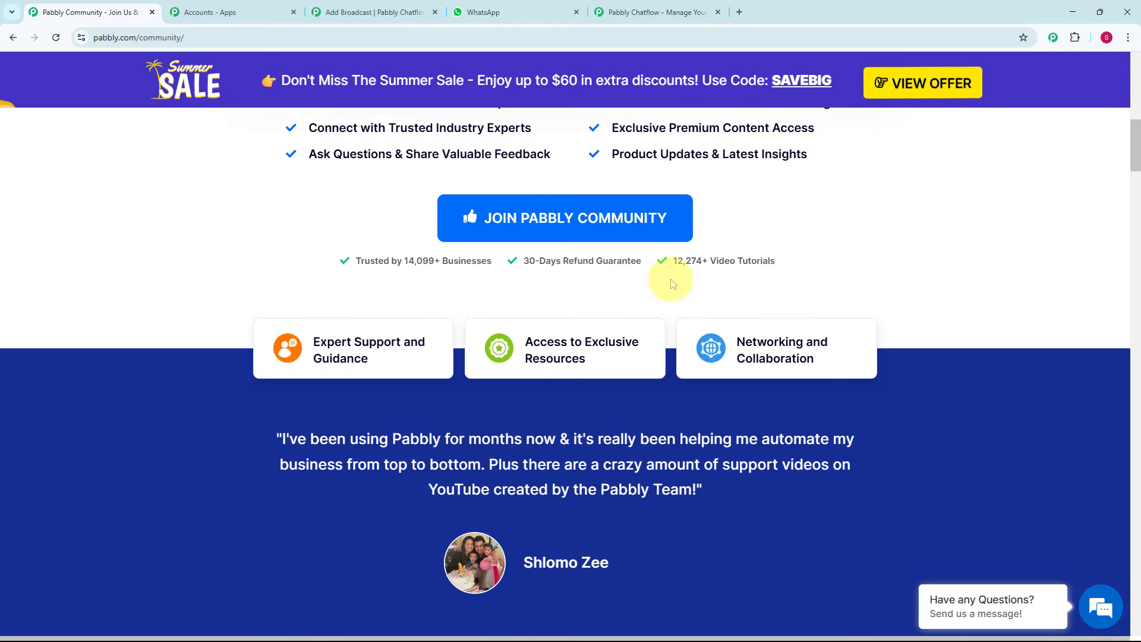
scroll(670, 279, "down", 6)
scroll(670, 283, "down", 8)
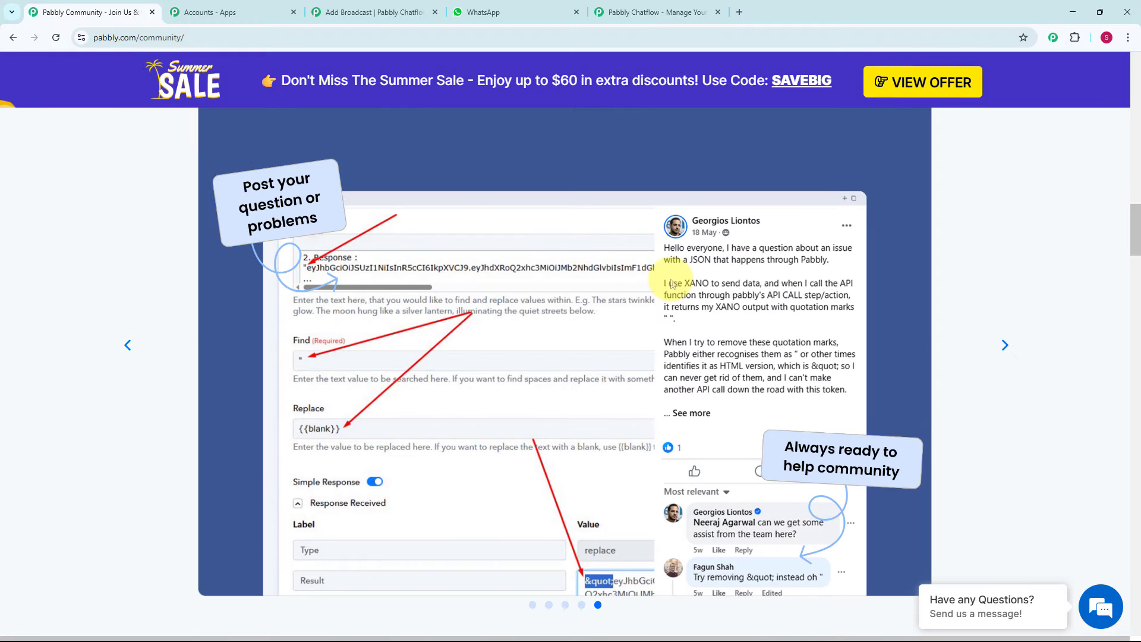
scroll(671, 284, "up", 10)
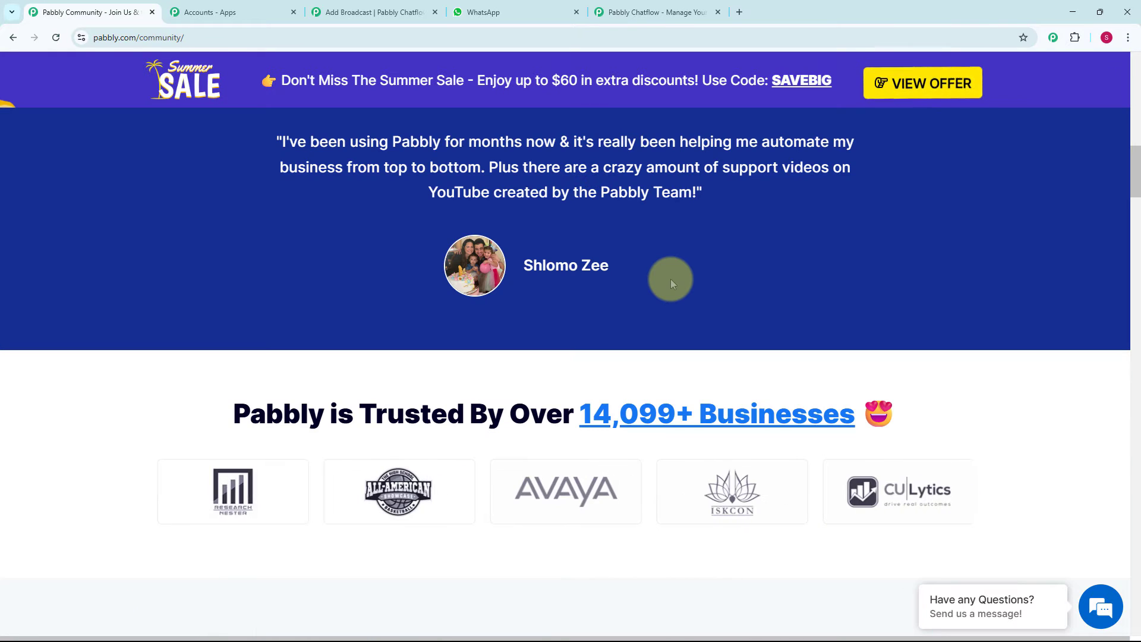
scroll(670, 279, "up", 12)
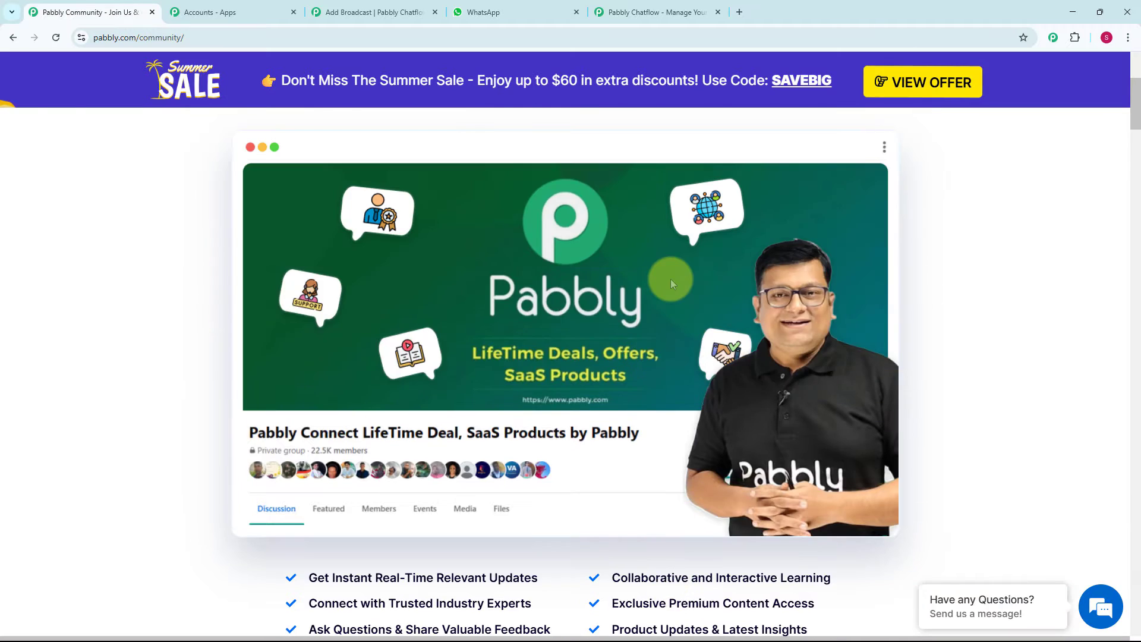
scroll(670, 279, "up", 5)
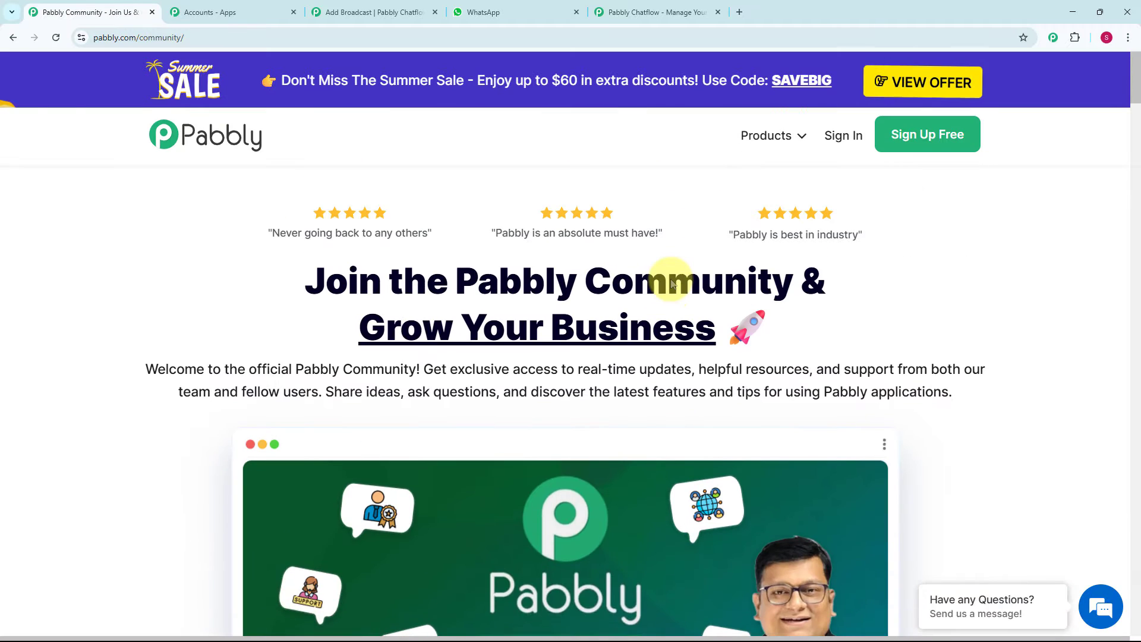
- Sign in from the Pabbly Chatflow website and access the Pabbly Chatflow application
left_click(657, 13)
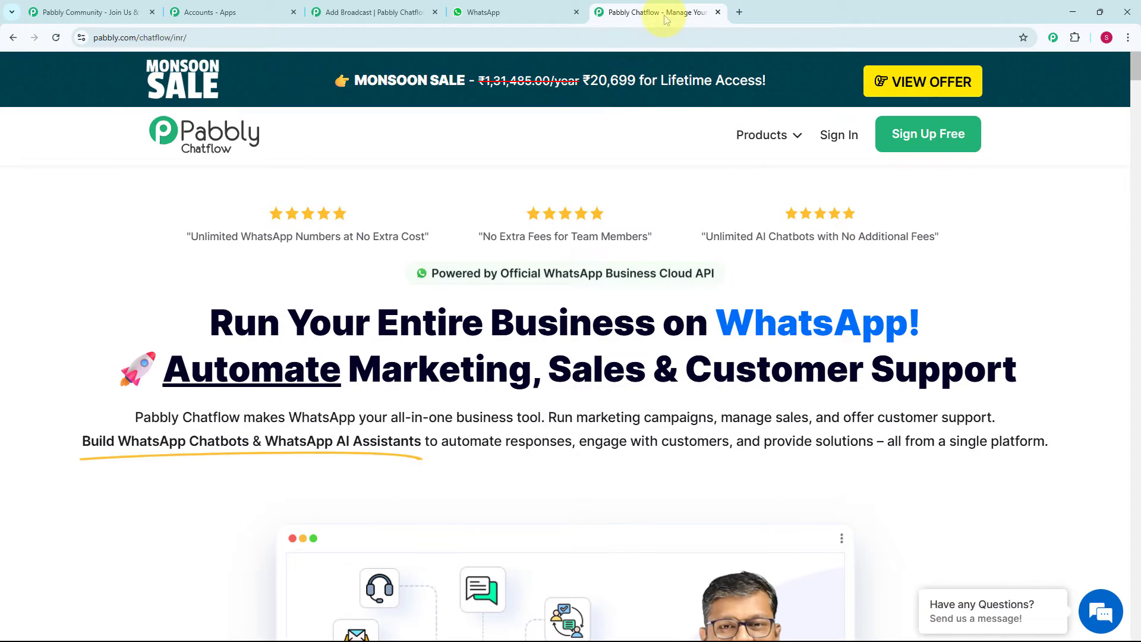
left_click(842, 132)
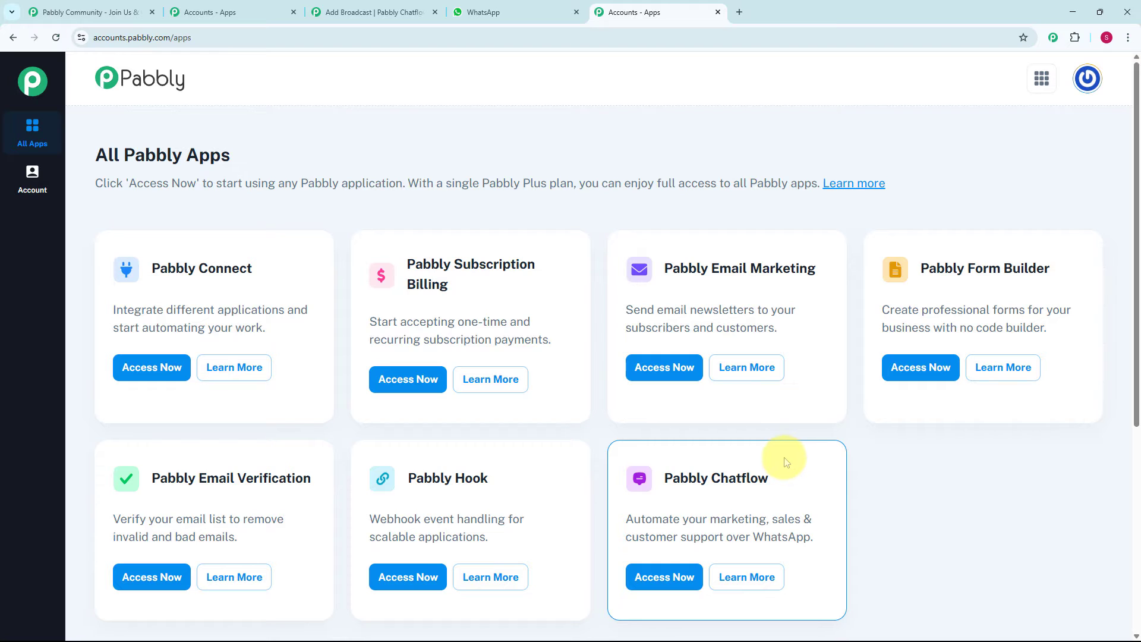
scroll(786, 462, "down", 1)
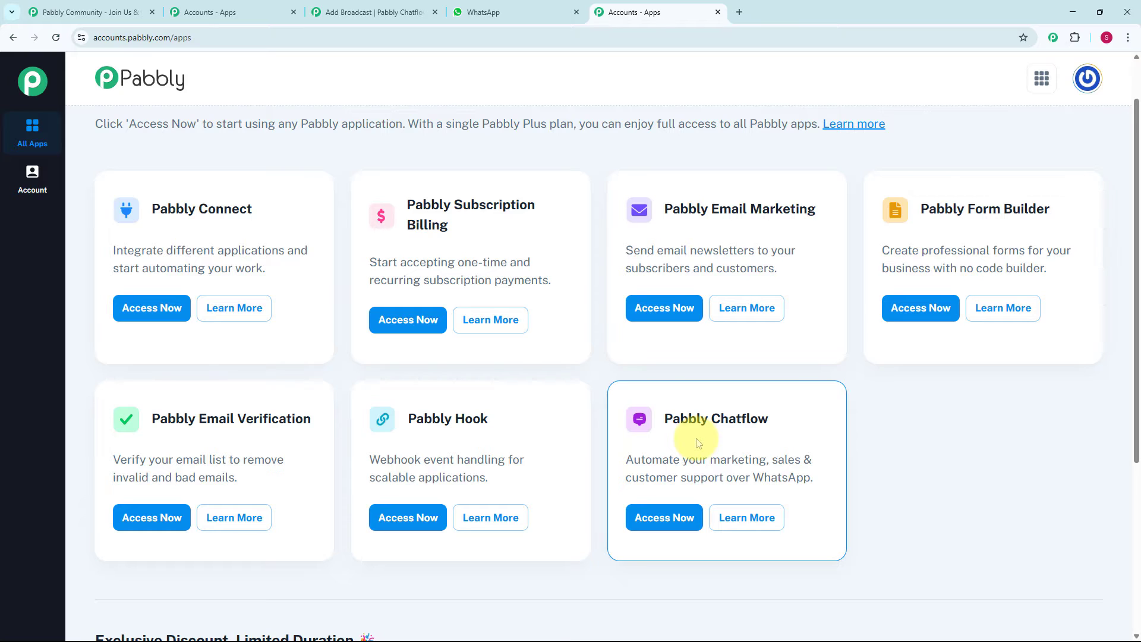
left_click(666, 528)
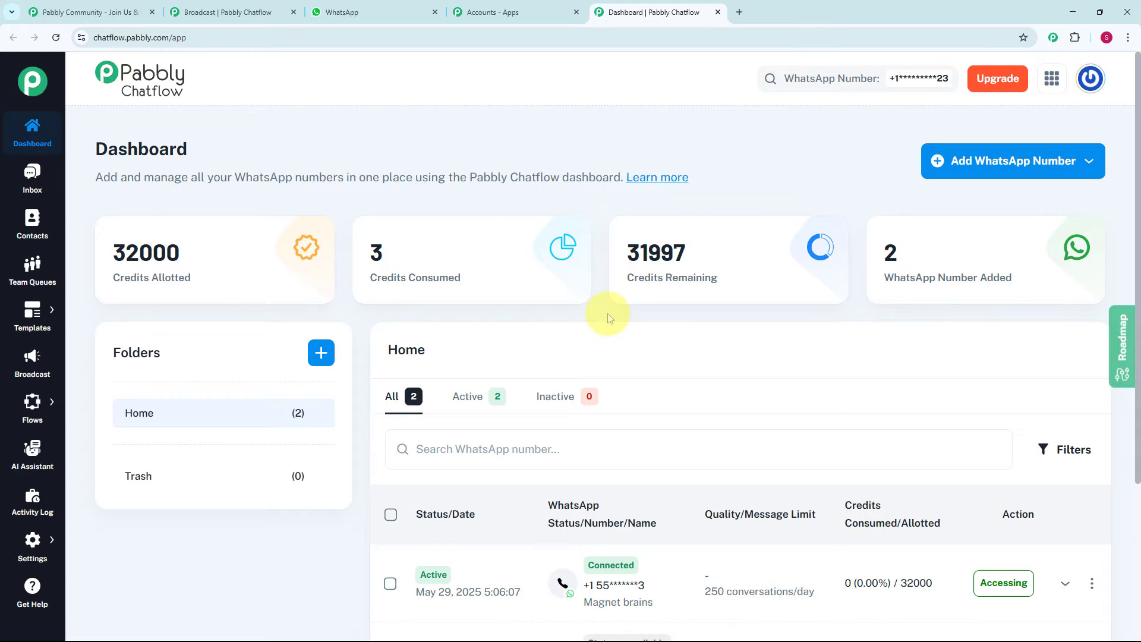
- Review the WhatsApp numbers listed on the dashboard and the connection methods offered for adding a number
scroll(609, 317, "down", 3)
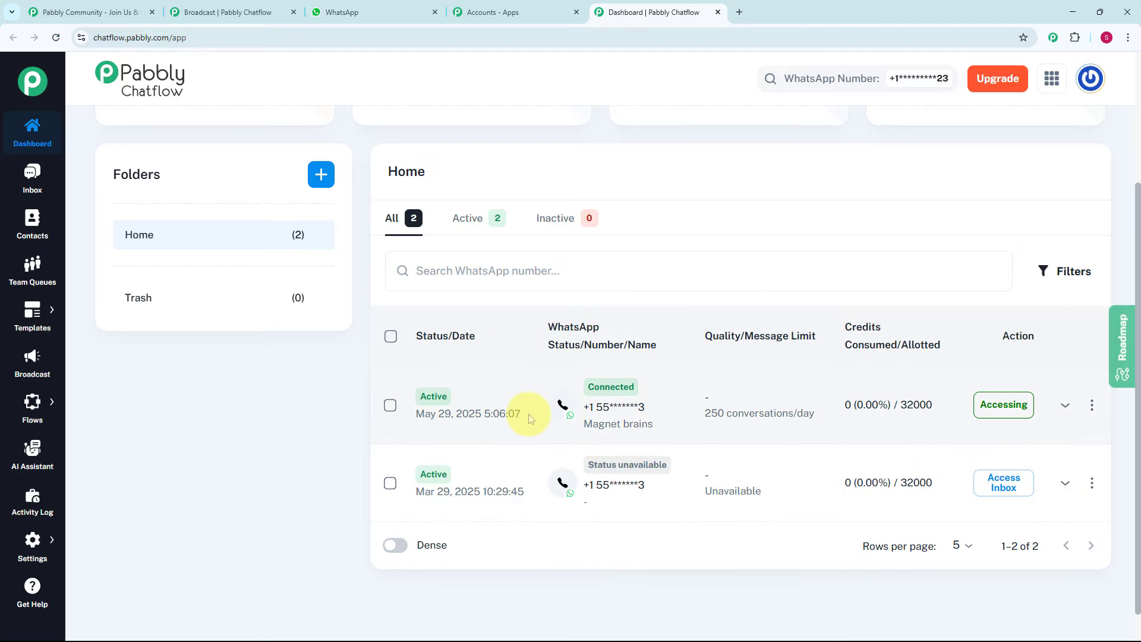
scroll(529, 418, "up", 3)
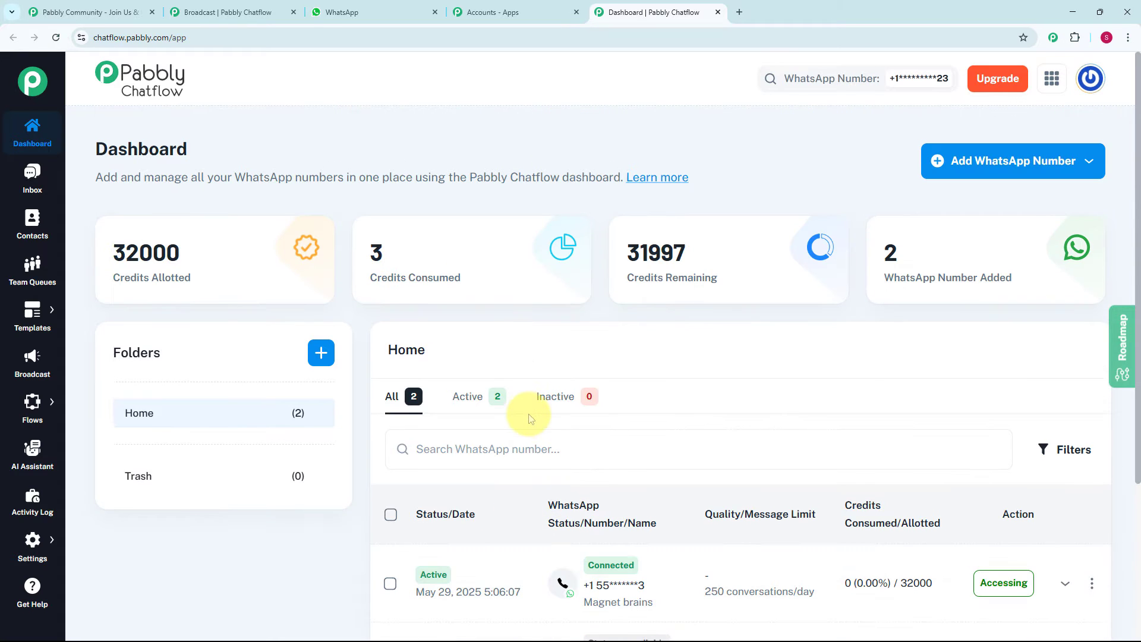
left_click(1083, 163)
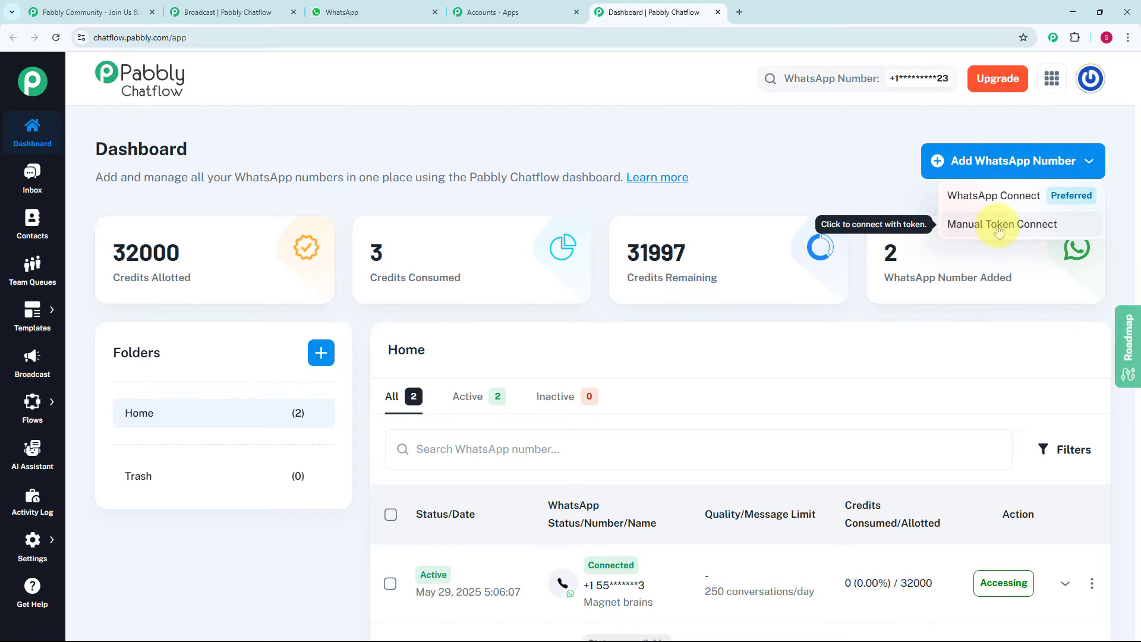
left_click(886, 169)
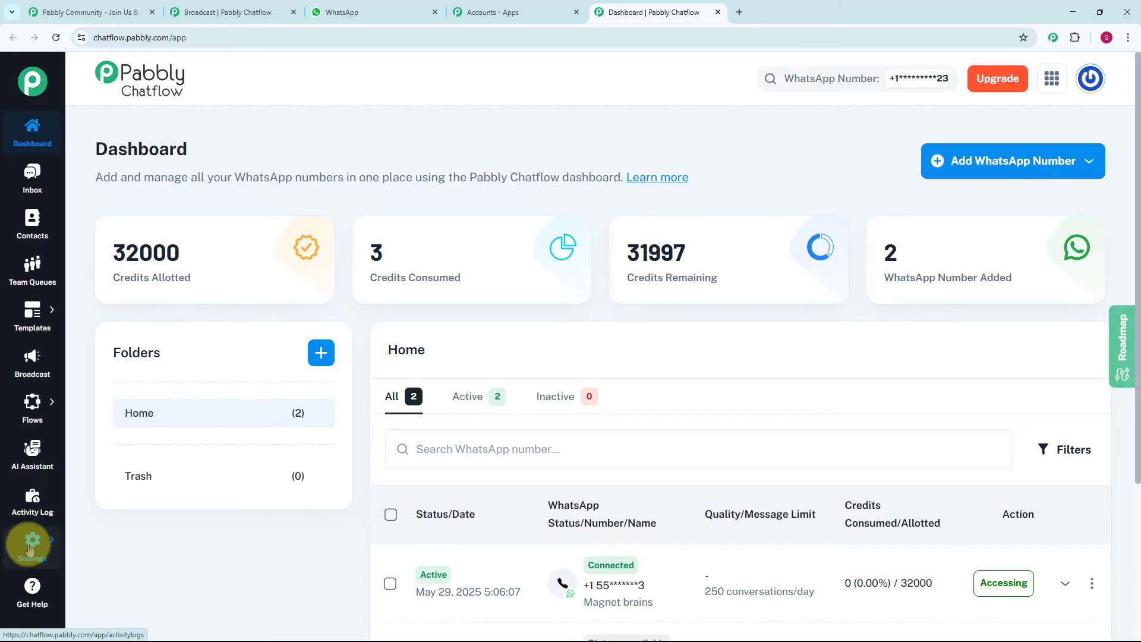
- Go to the broadcast campaigns page and start a new broadcast
mouse_move(22, 554)
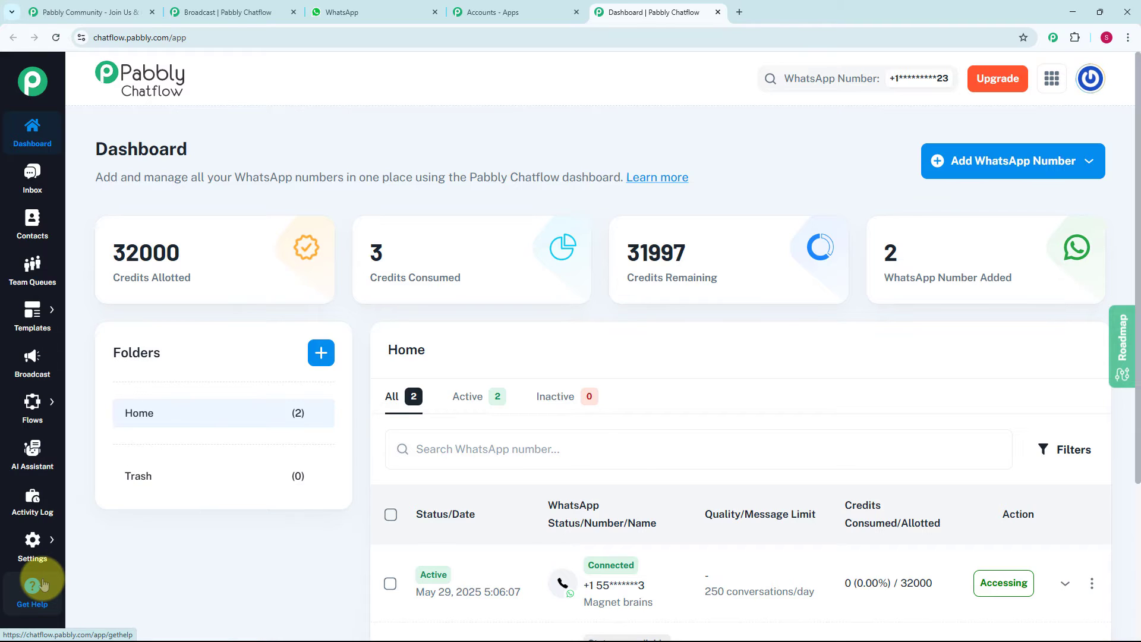
left_click(26, 368)
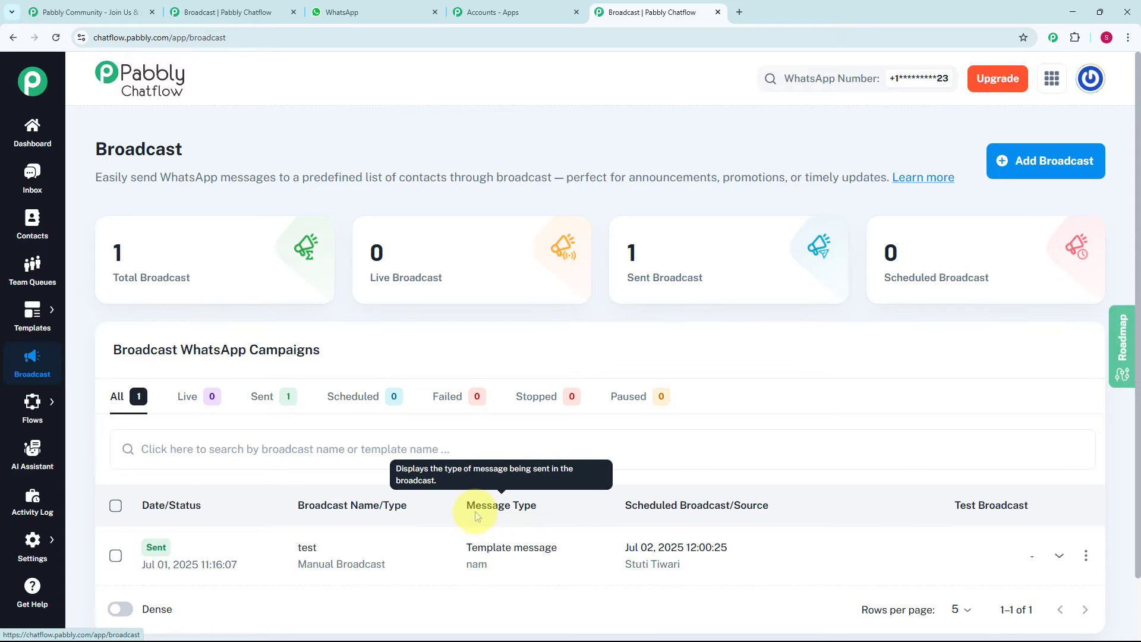
left_click(1034, 167)
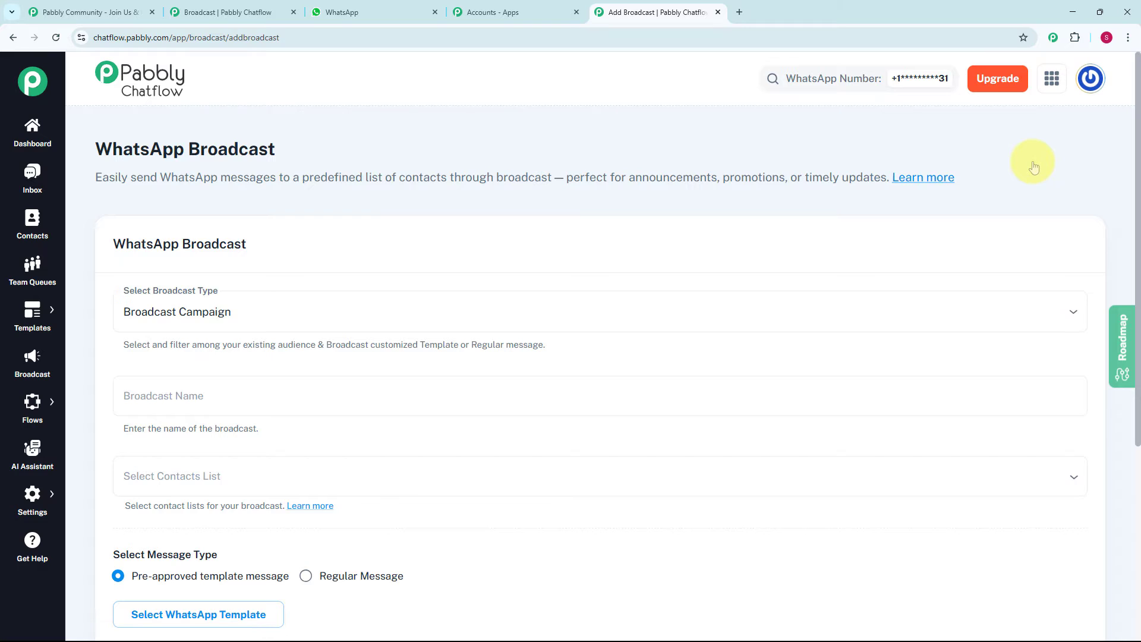
- Set the broadcast type to Broadcast Campaign and name the broadcast "Gift Store Offers"
scroll(307, 219, "down", 3)
left_click(307, 217)
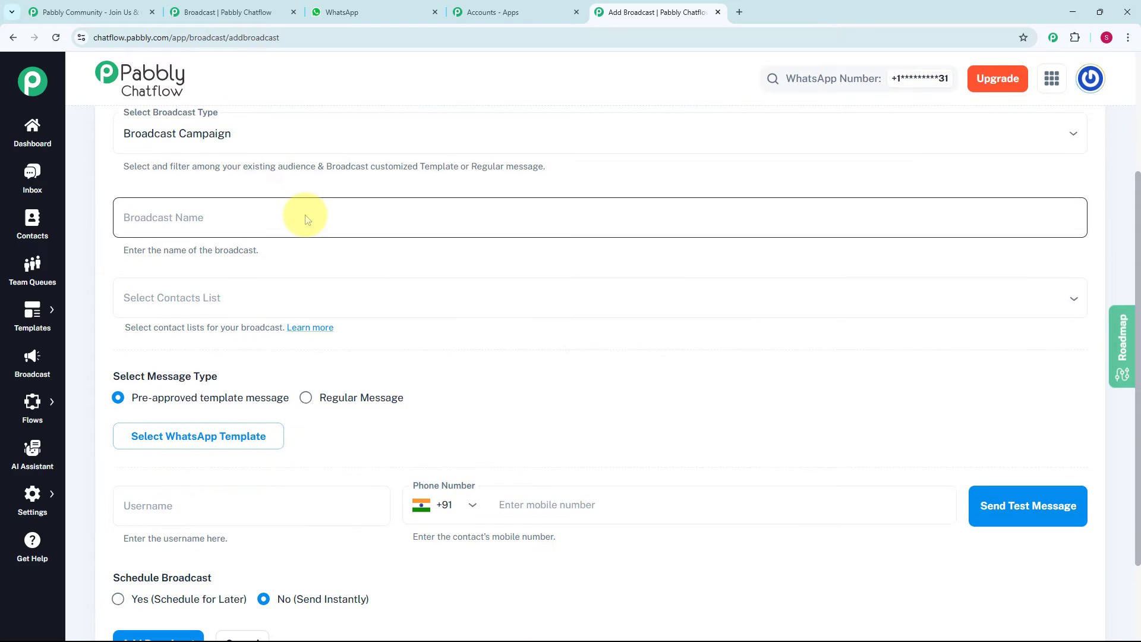
scroll(307, 219, "up", 3)
scroll(307, 220, "down", 1)
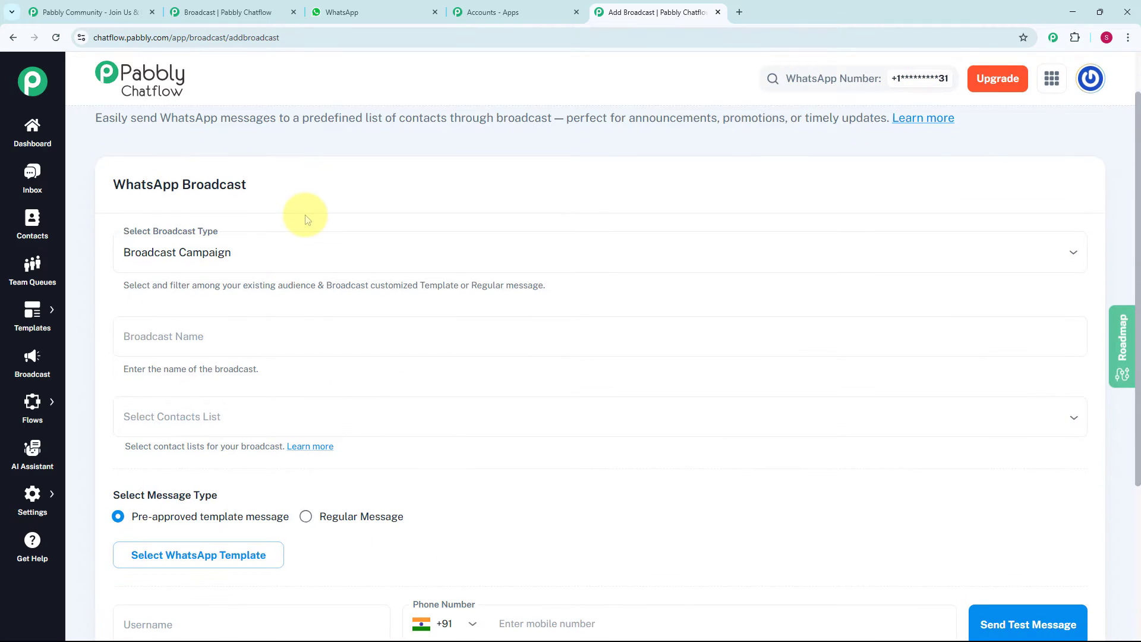
left_click(237, 261)
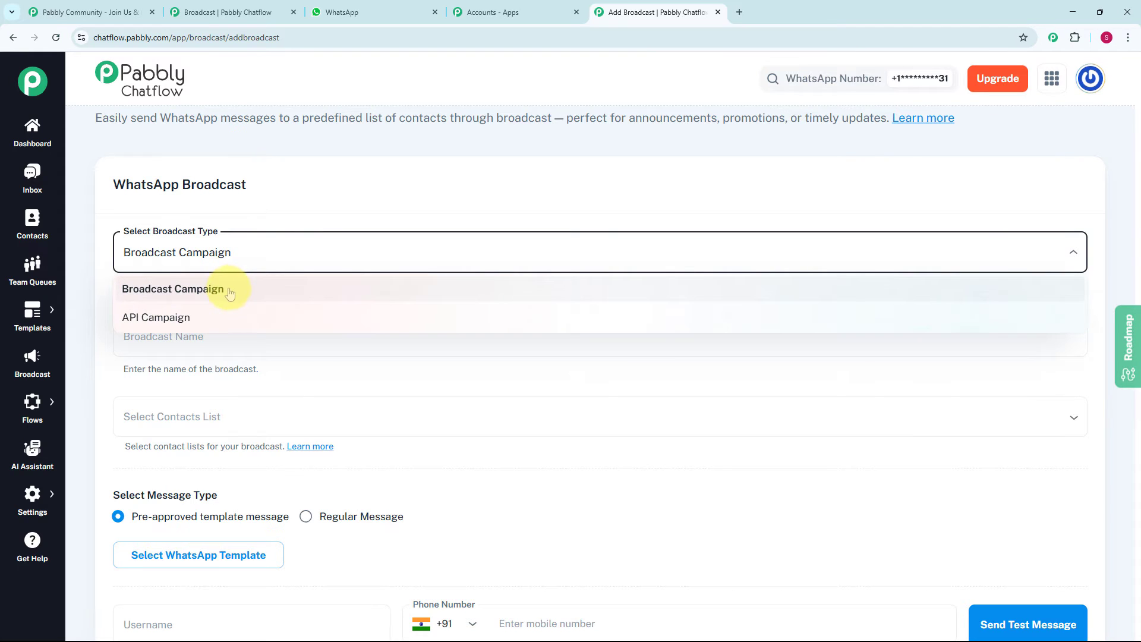
left_click(230, 293)
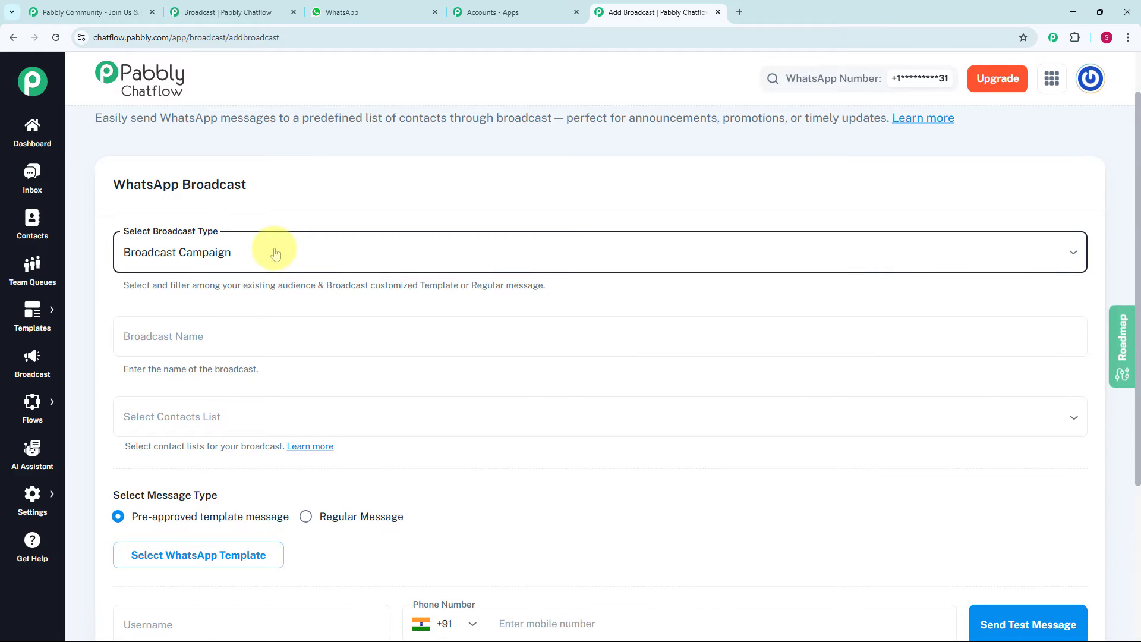
scroll(275, 254, "down", 1)
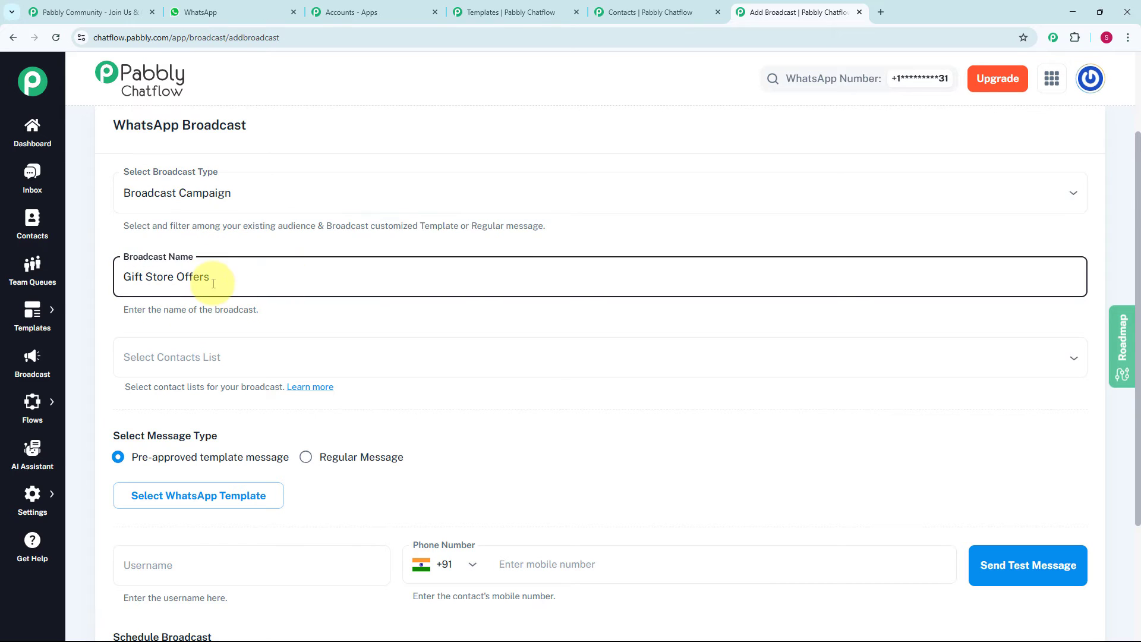
- Check the contact list choices for the broadcast and review the lists and contacts on the Contacts page
left_click(230, 354)
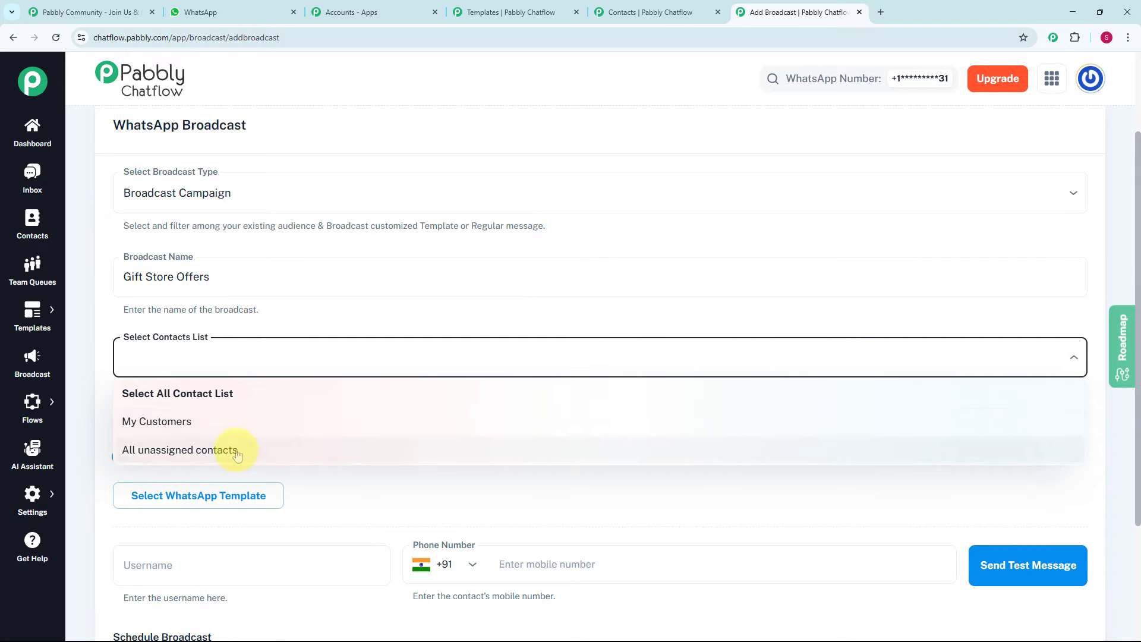
left_click(241, 357)
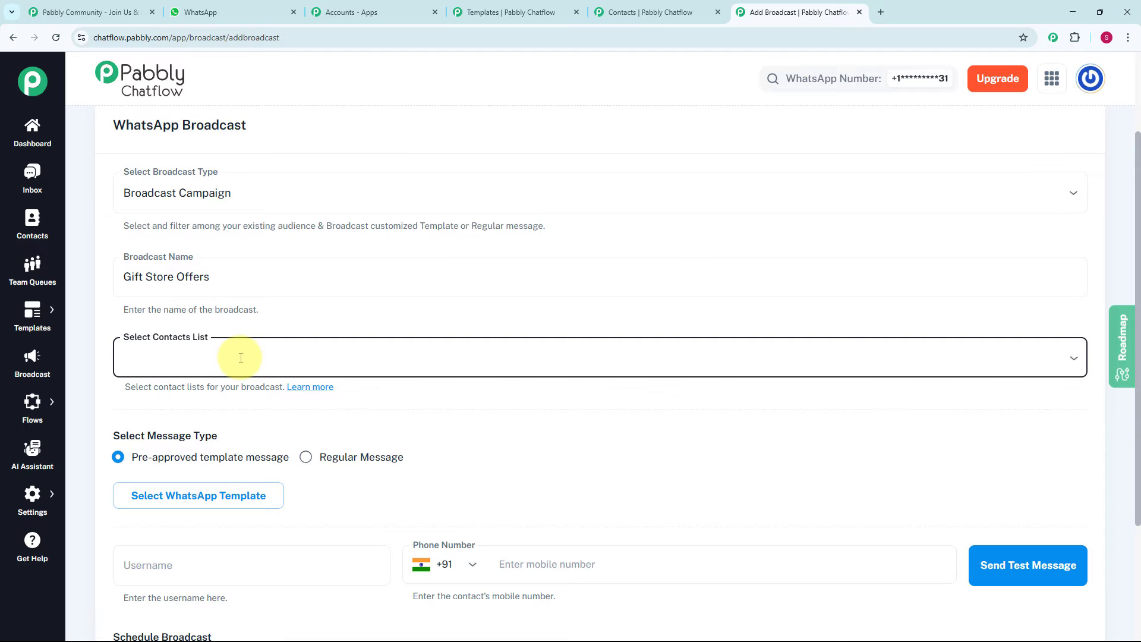
left_click(22, 233)
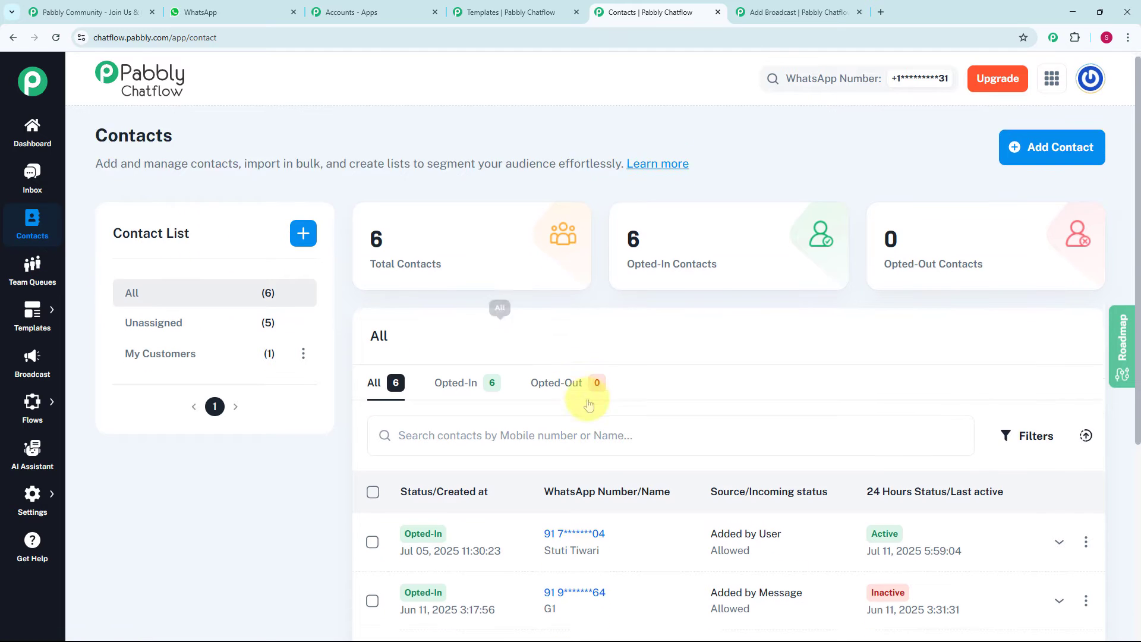
scroll(595, 387, "down", 4)
scroll(594, 484, "up", 2)
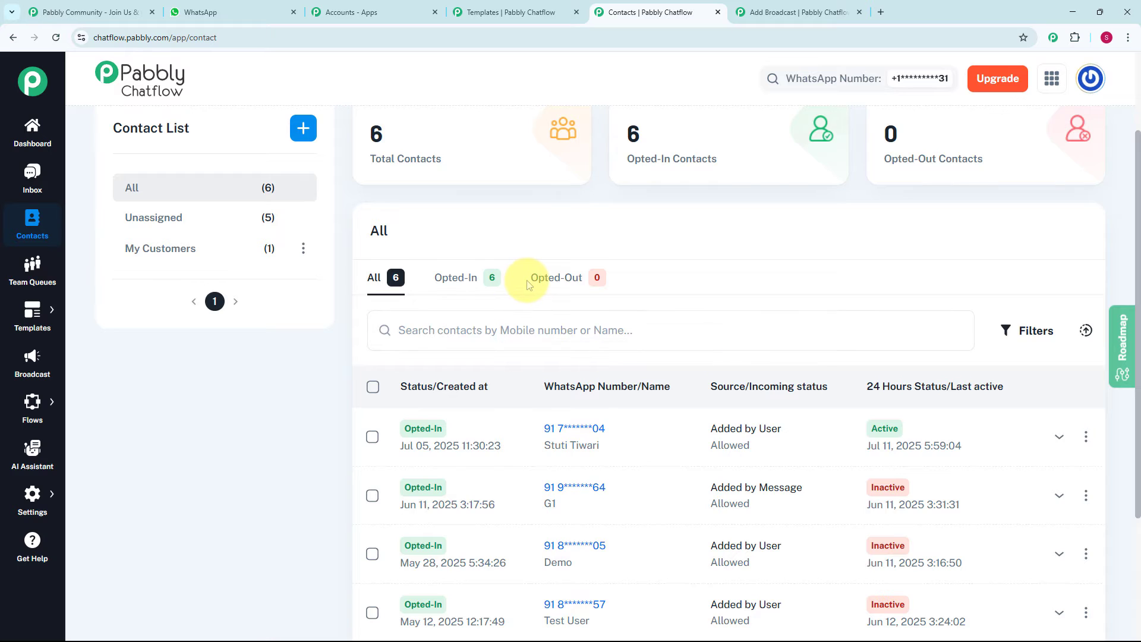
scroll(523, 278, "up", 1)
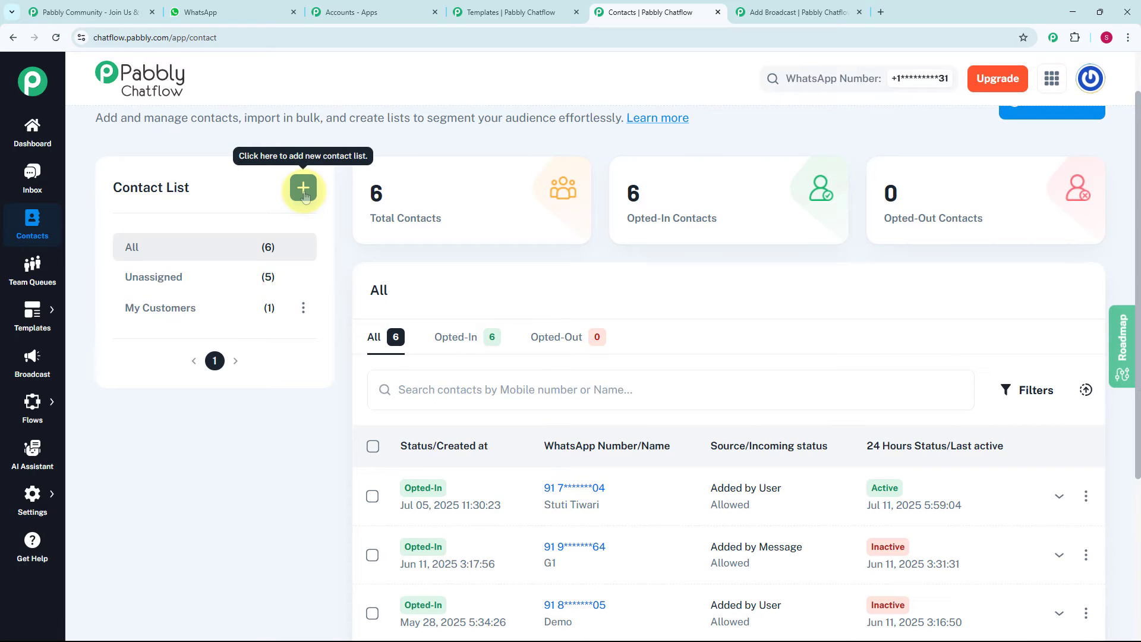
- Open the form for adding a contact list, examine its name, tag, status and custom fields, and close it
left_click(304, 193)
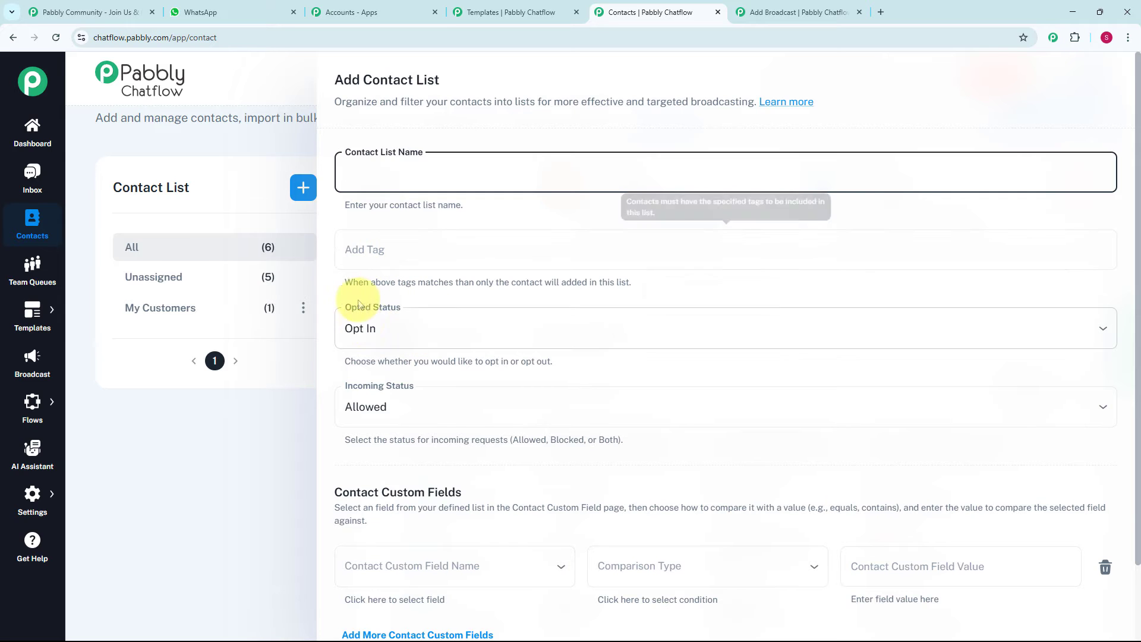
scroll(392, 335, "down", 2)
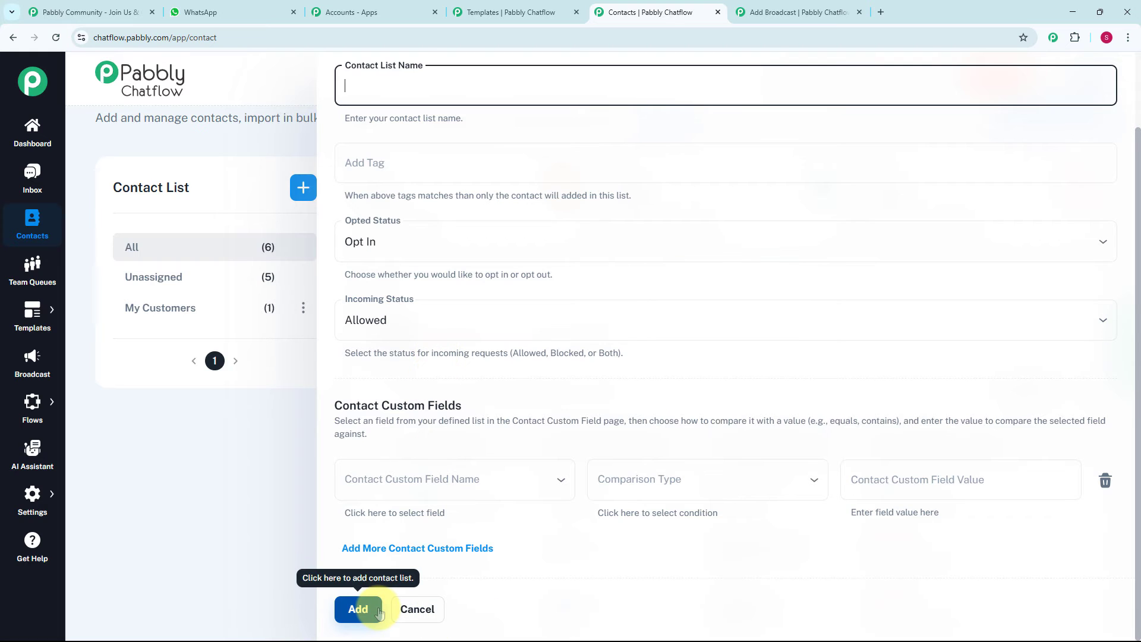
left_click(262, 508)
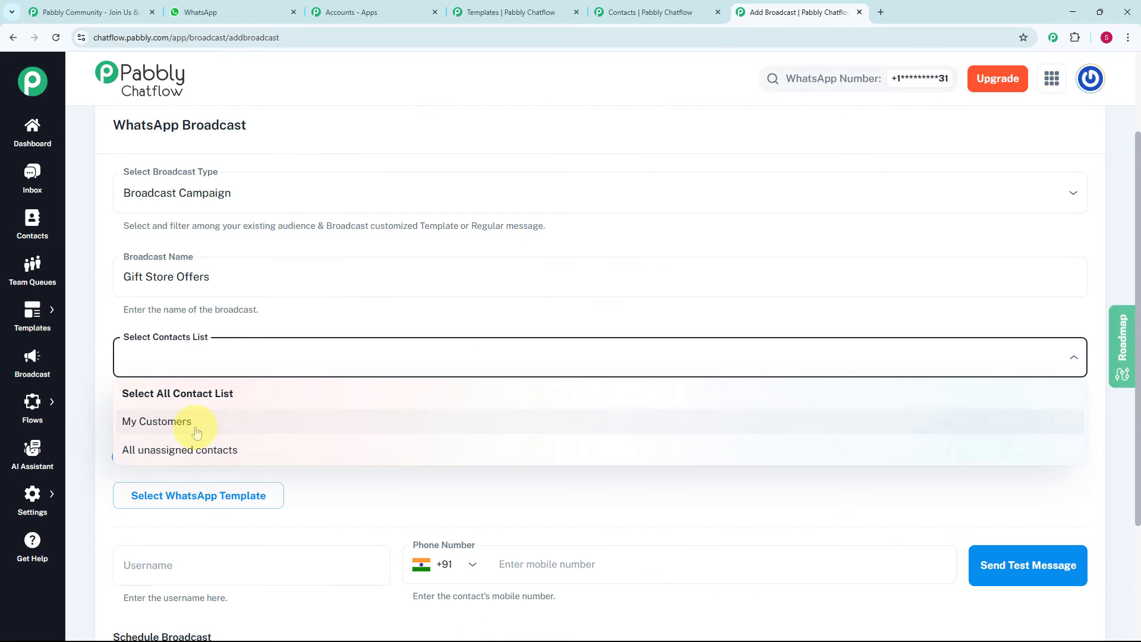
- Select the My Customers contact list for the broadcast
left_click(178, 421)
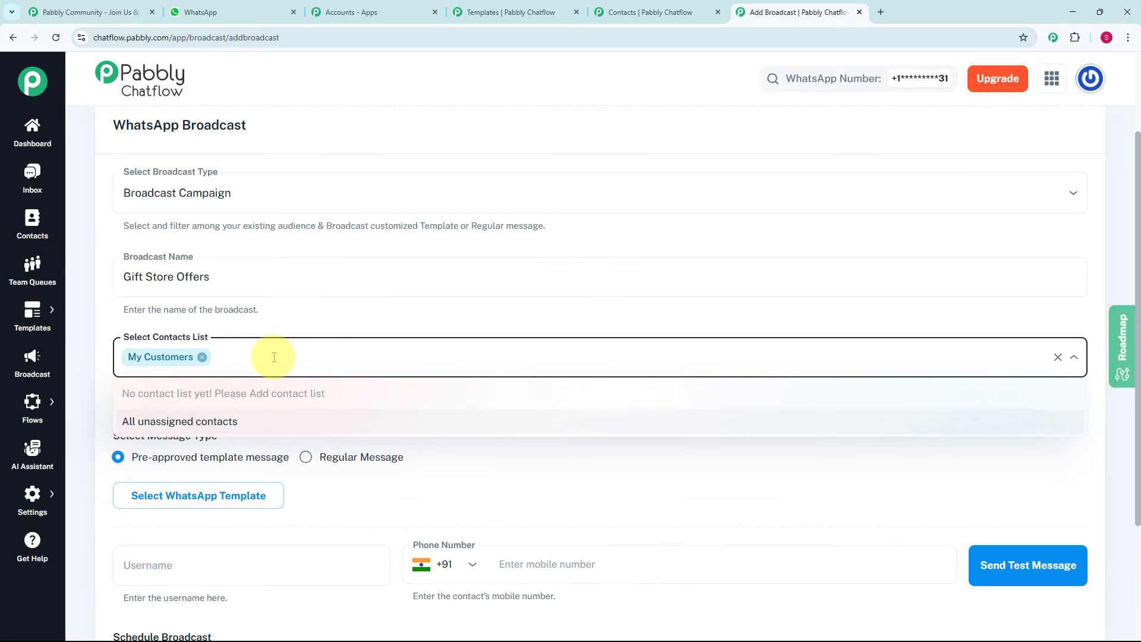
left_click(331, 312)
scroll(287, 387, "down", 3)
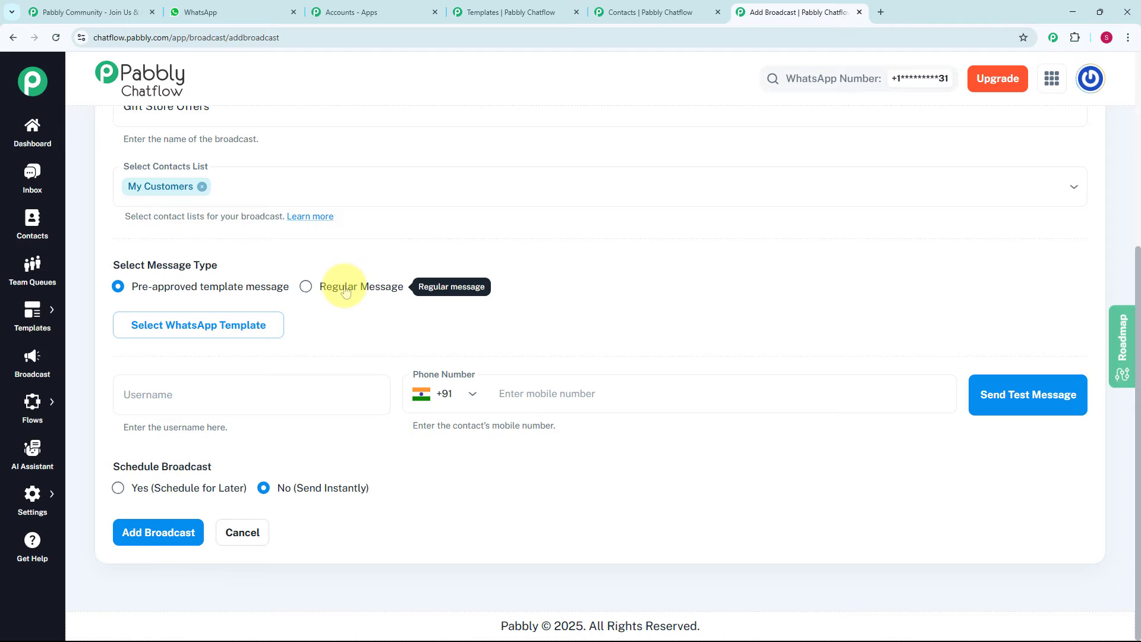
- Examine the Regular Message option, return to the pre-approved template message type, and look through the approved templates list
left_click(308, 290)
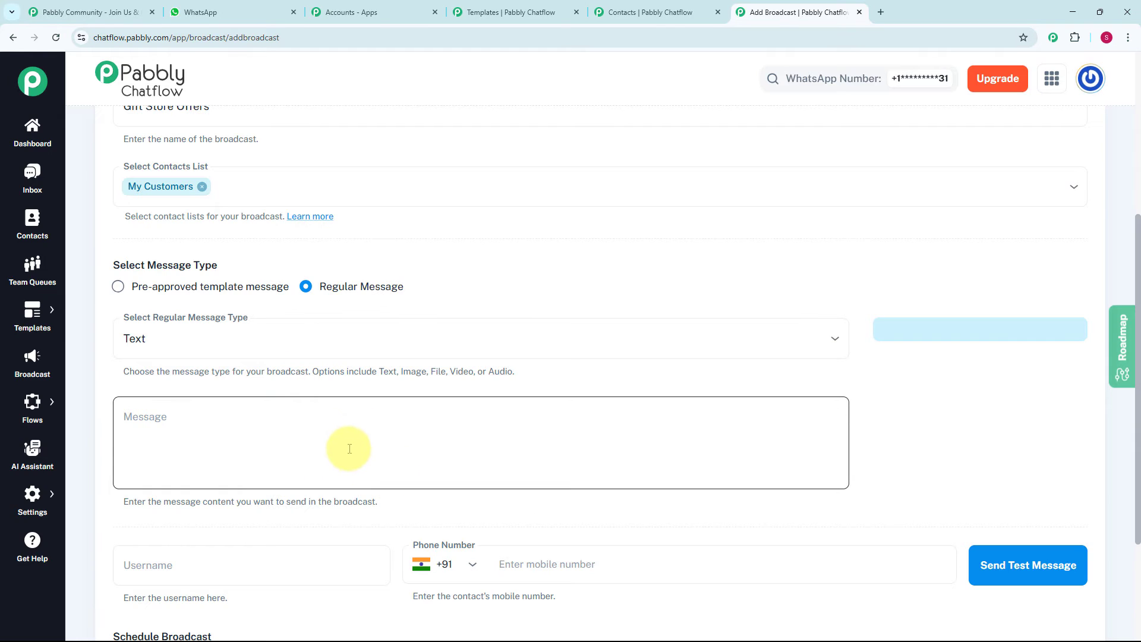
left_click(119, 288)
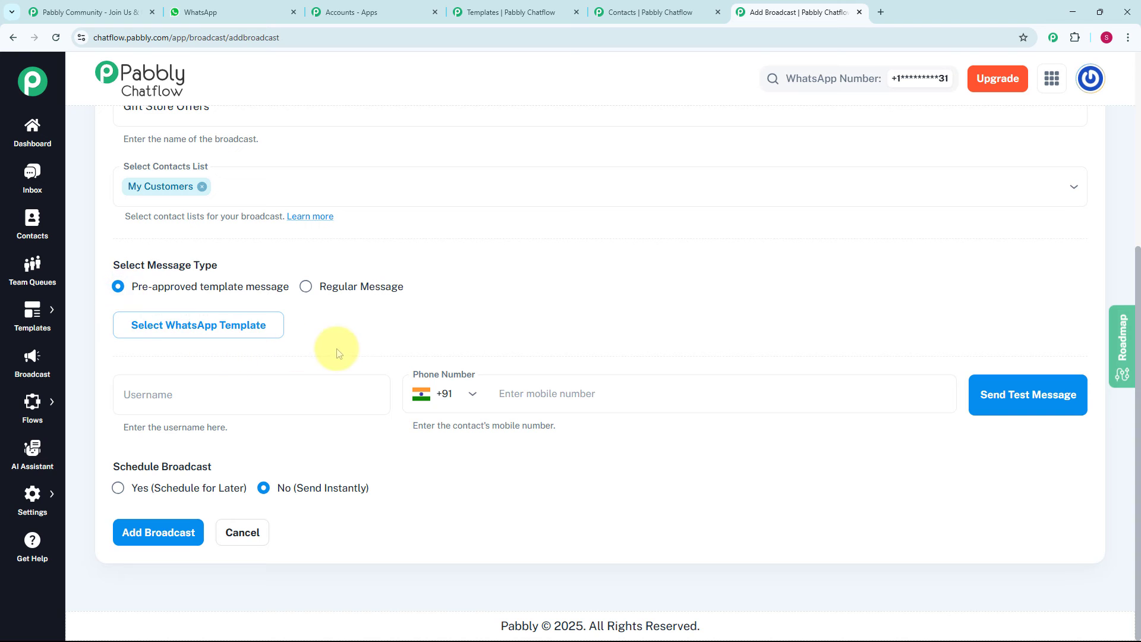
left_click(195, 334)
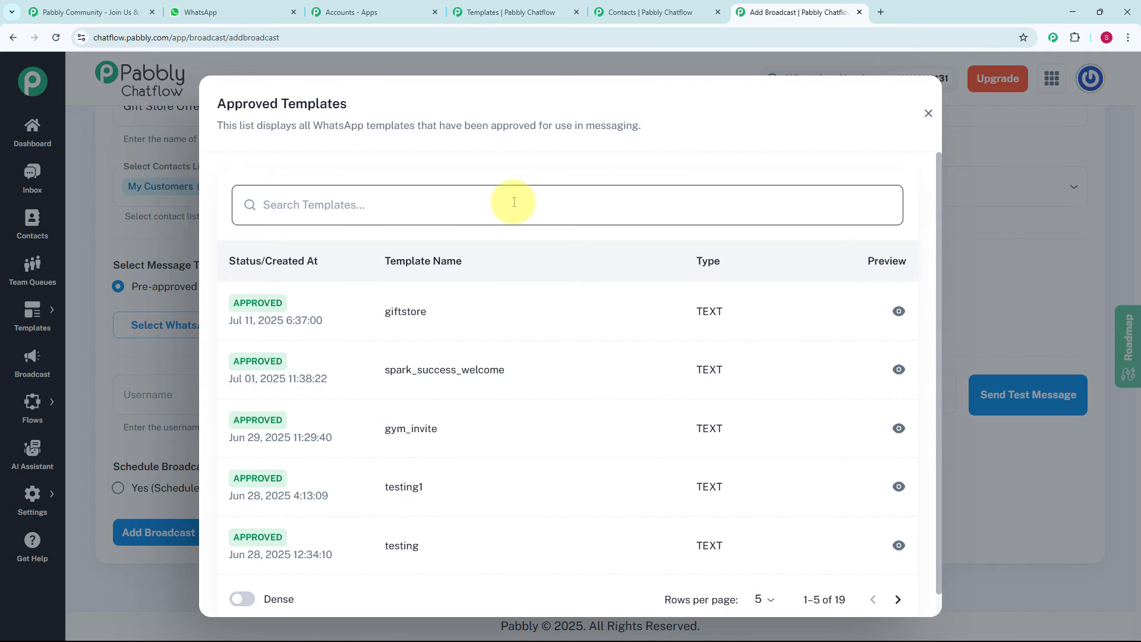
left_click(929, 113)
- Go to the Templates page, review the existing templates, and start a new template
mouse_move(32, 307)
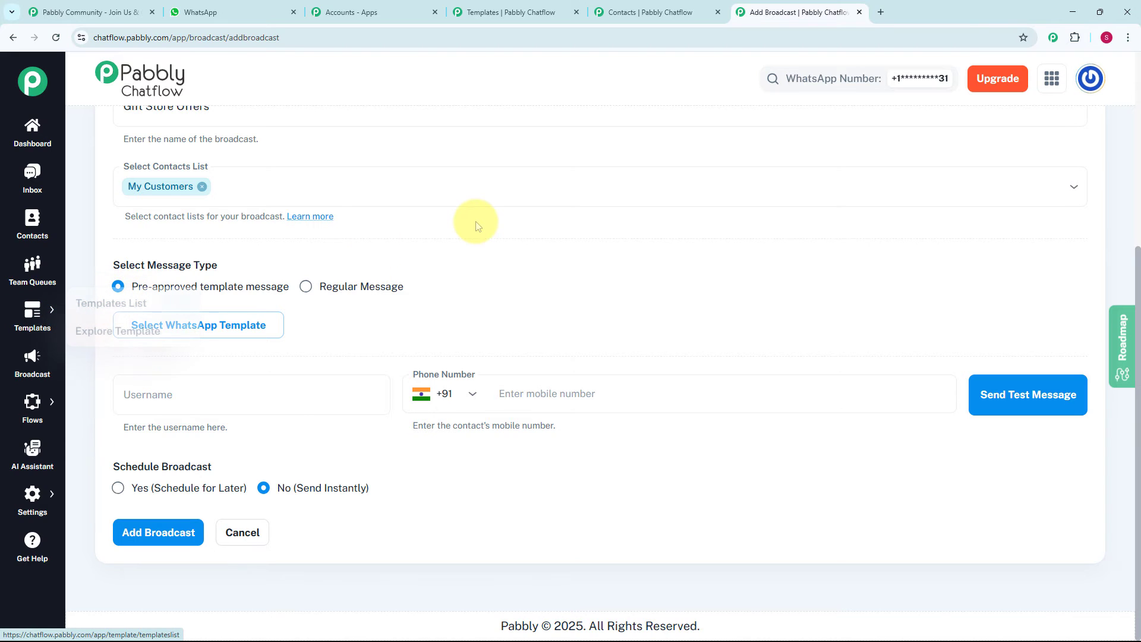
key("ctrl+shift+Tab")
key("ctrl+shift+Tab")
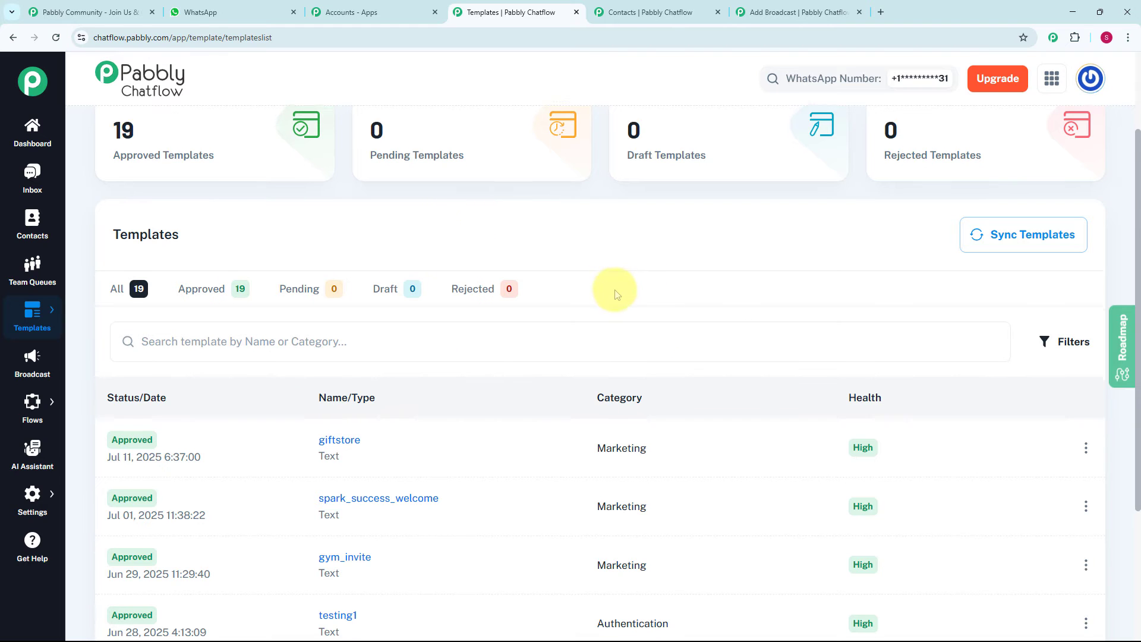
scroll(542, 425, "down", 2)
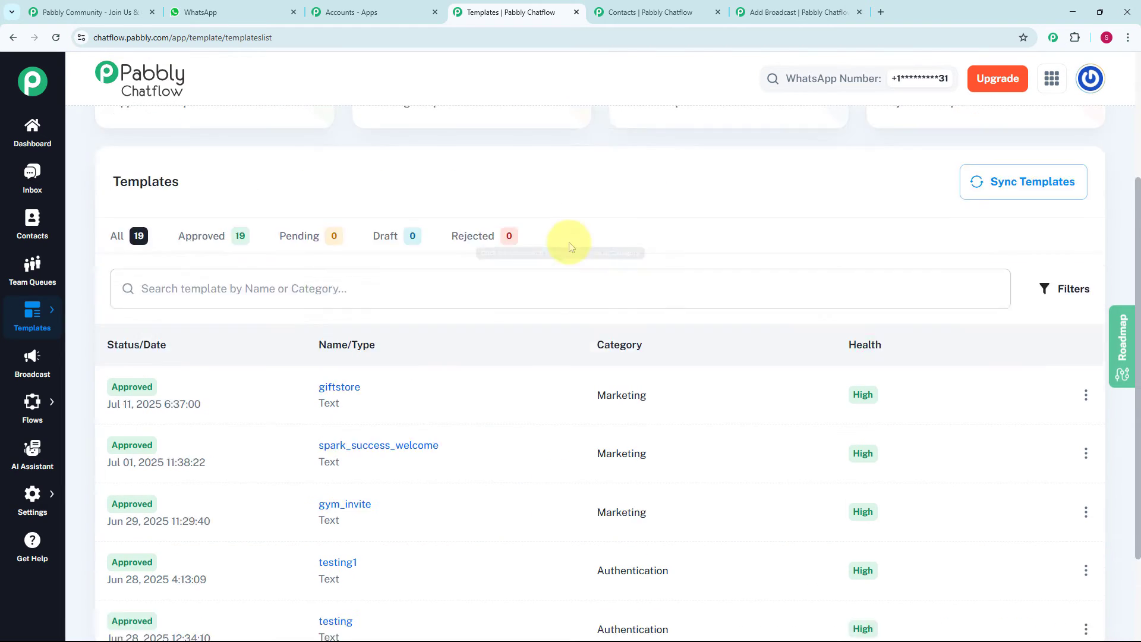
scroll(565, 242, "up", 3)
scroll(569, 242, "up", 1)
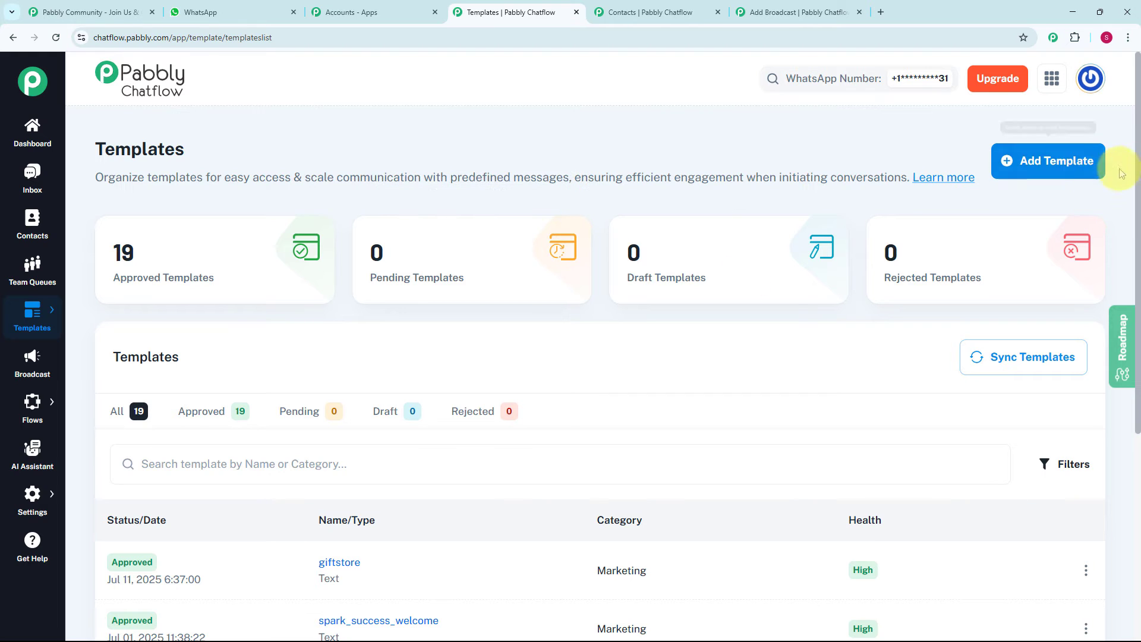
left_click(1049, 164)
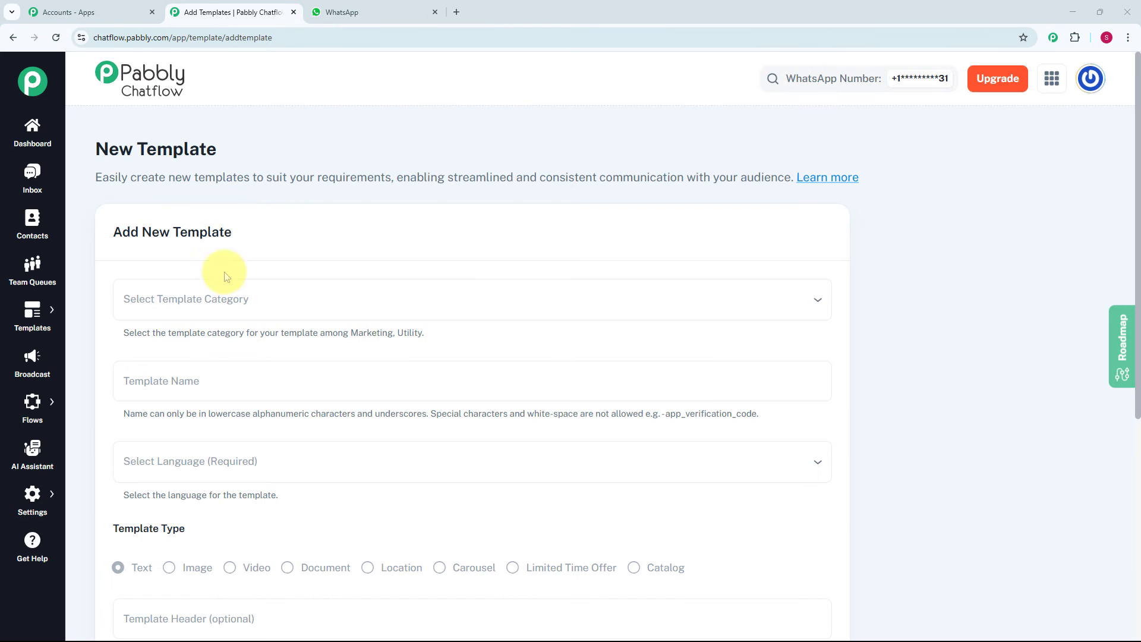
- Set the new template's category to Marketing and its name to gift_offers
scroll(293, 280, "down", 1)
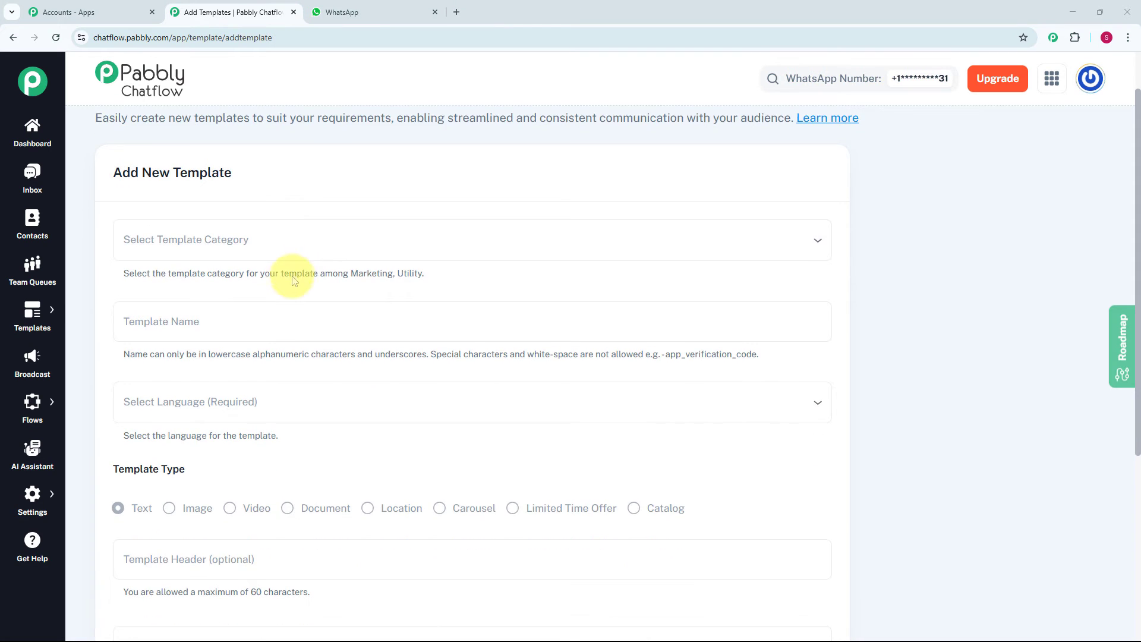
left_click(244, 248)
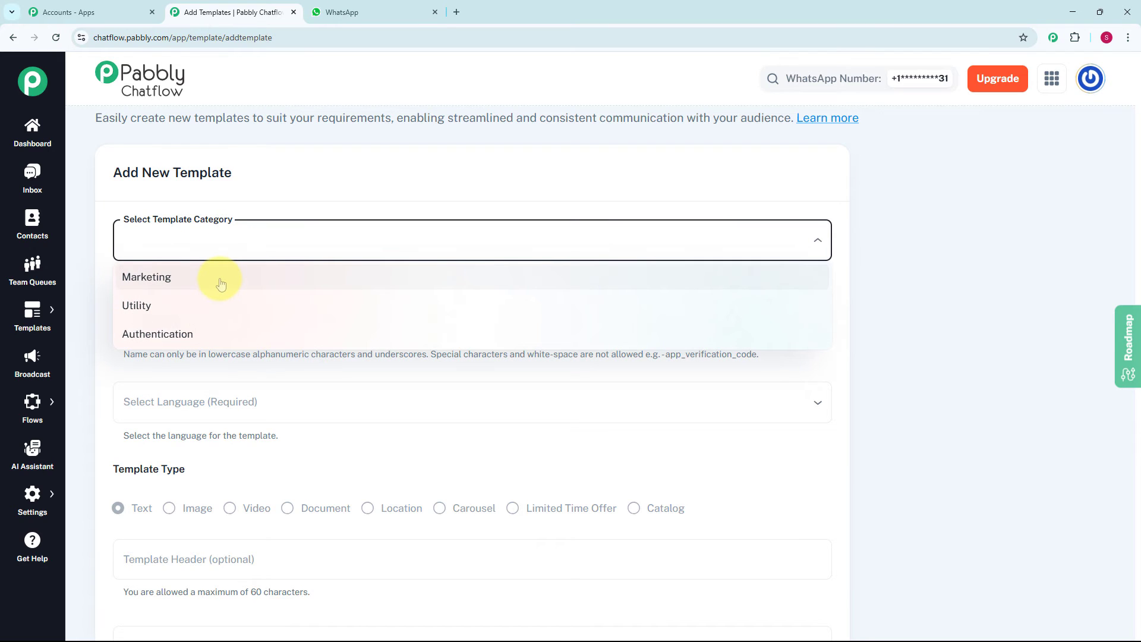
left_click(221, 282)
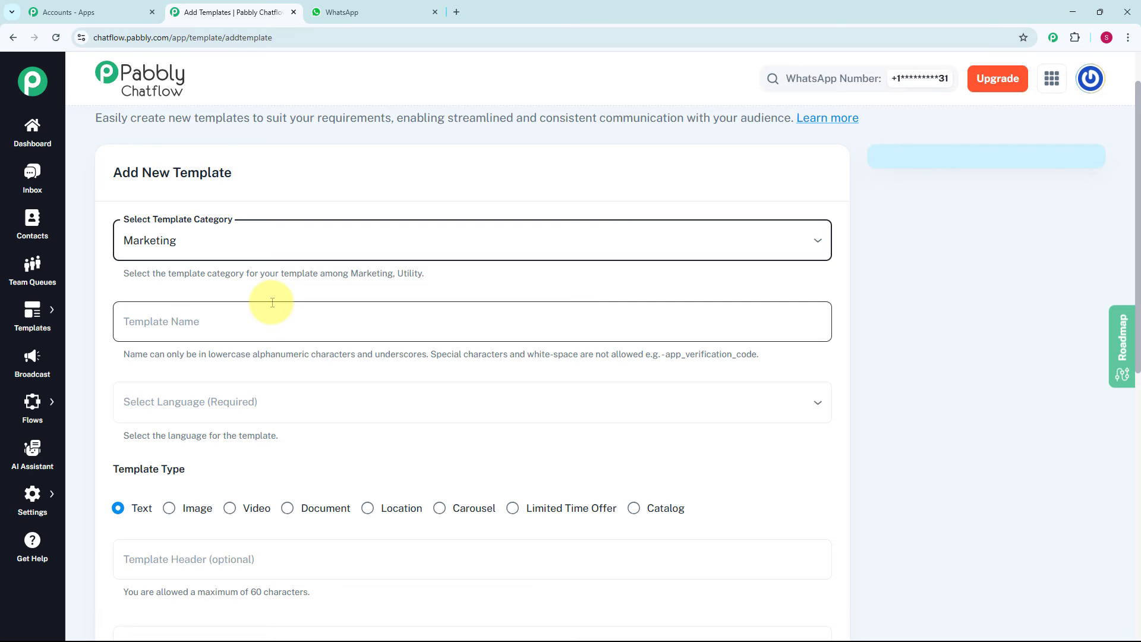
scroll(272, 303, "down", 1)
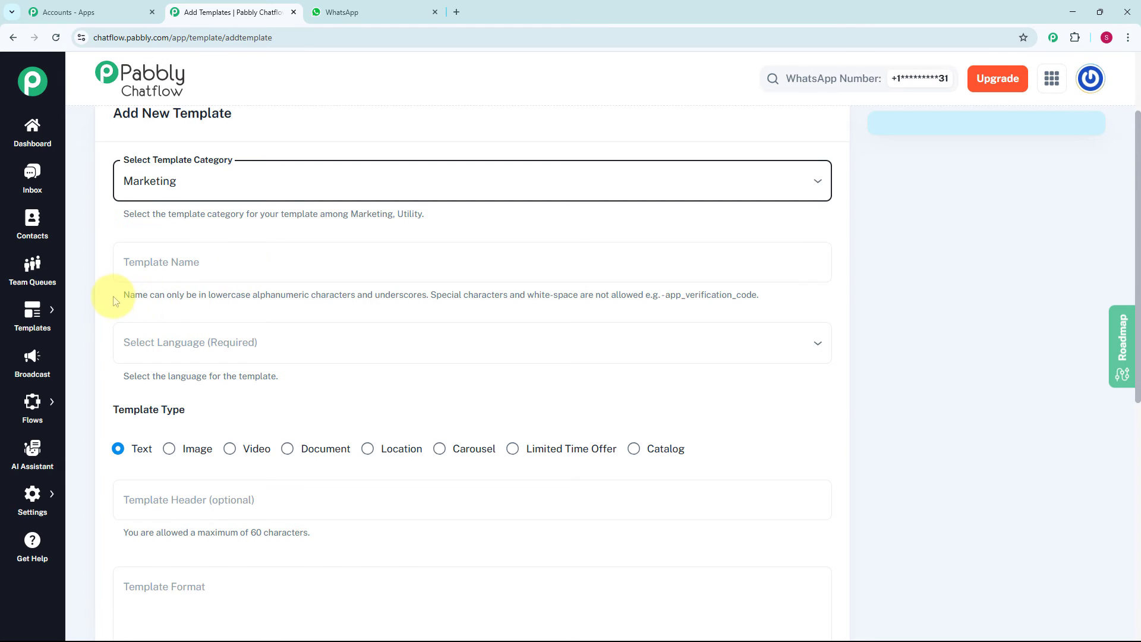
left_click_drag(77, 300, 601, 263)
left_click(601, 263)
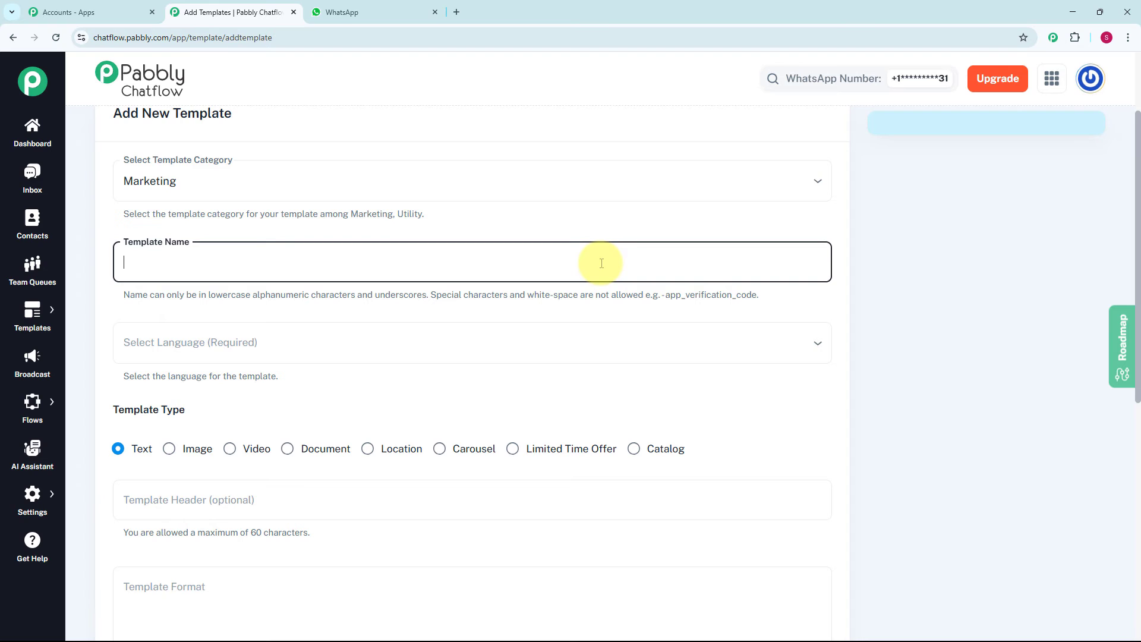
type("gift_offers")
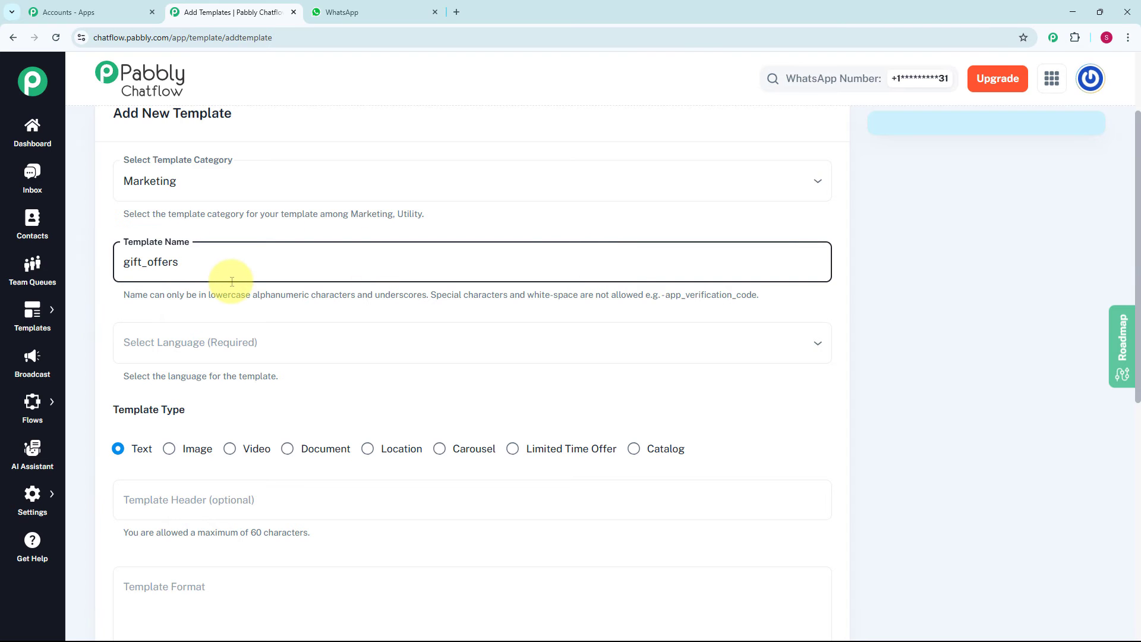
- Set the template language to English
left_click(242, 350)
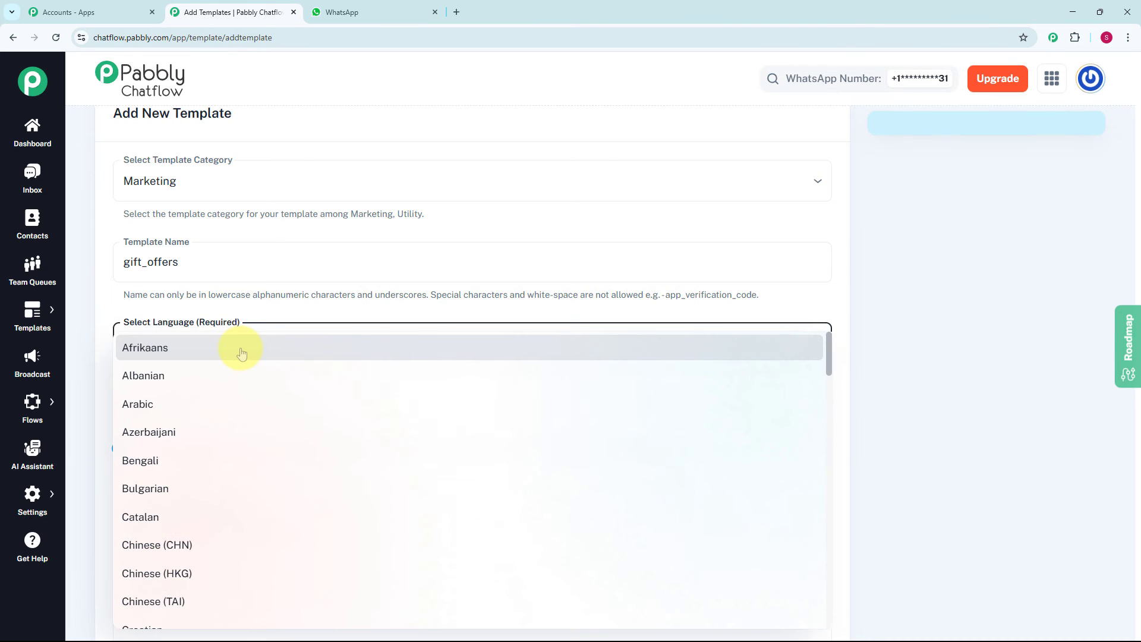
key("e")
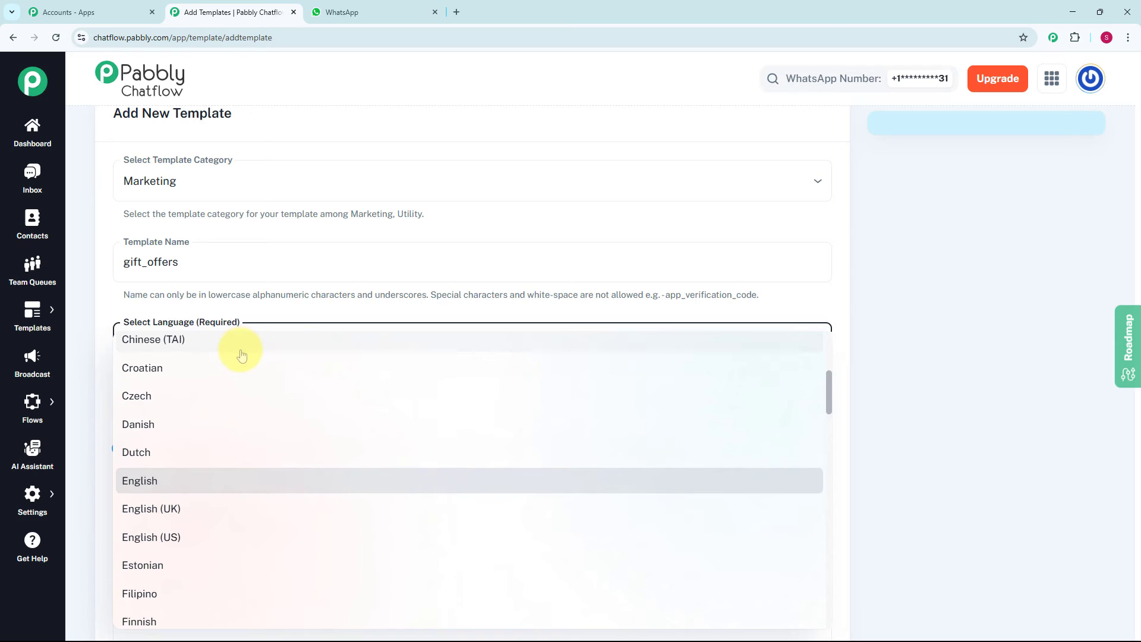
key("Return")
- Paste the Xyz Gift Store message with the 25% OFF offer as the template format and submit the text template
scroll(167, 230, "down", 3)
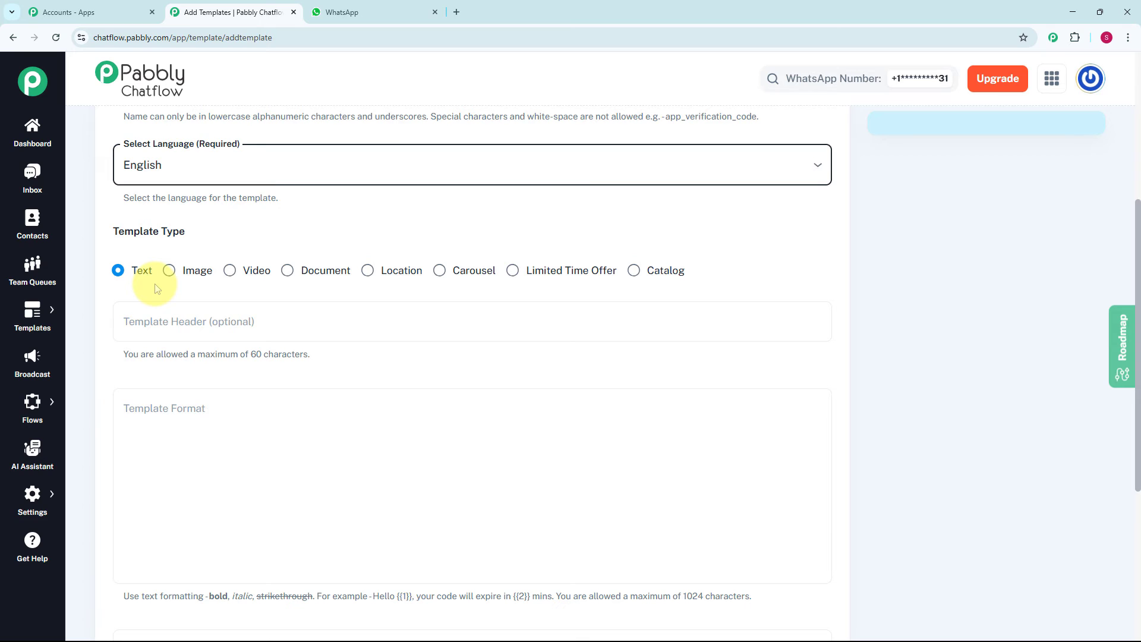
scroll(158, 289, "down", 1)
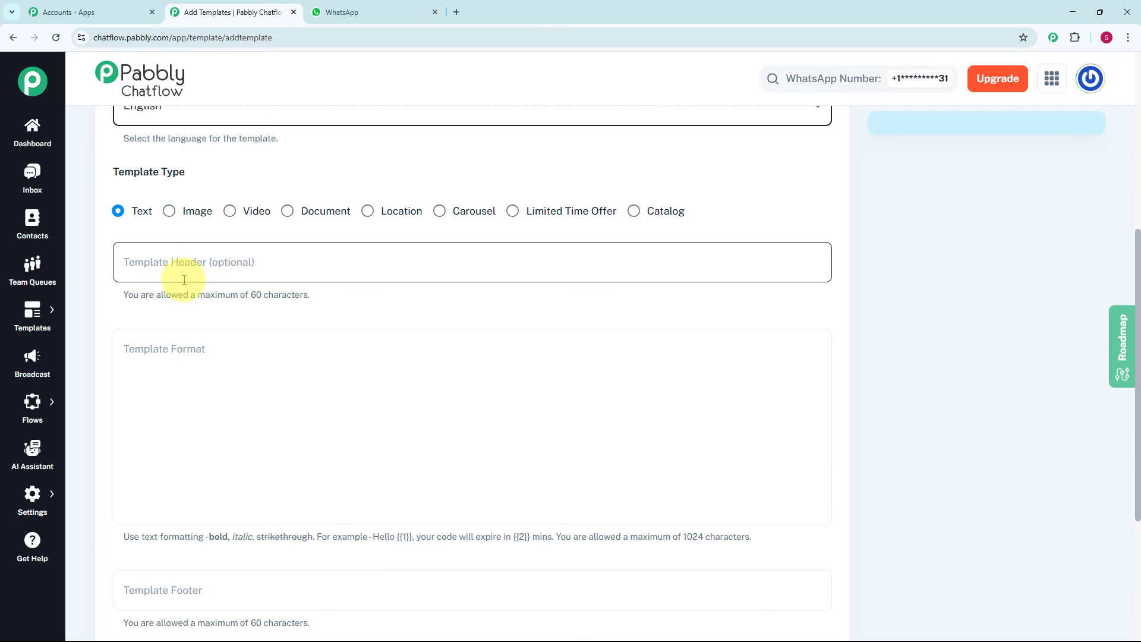
scroll(184, 280, "down", 1)
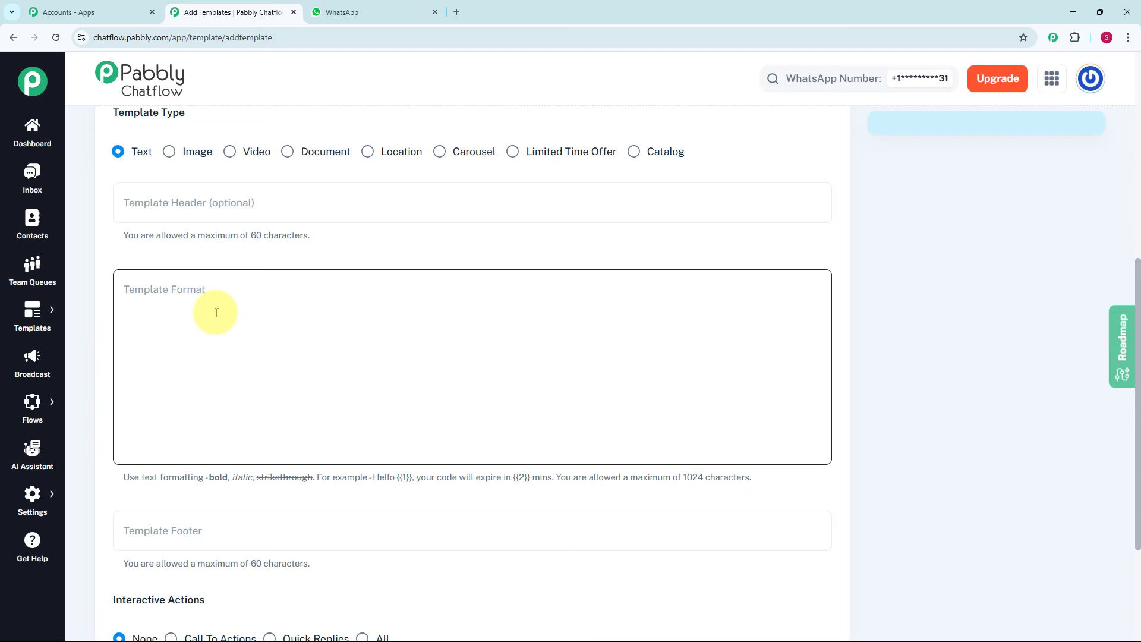
left_click(217, 313)
key("ctrl+v")
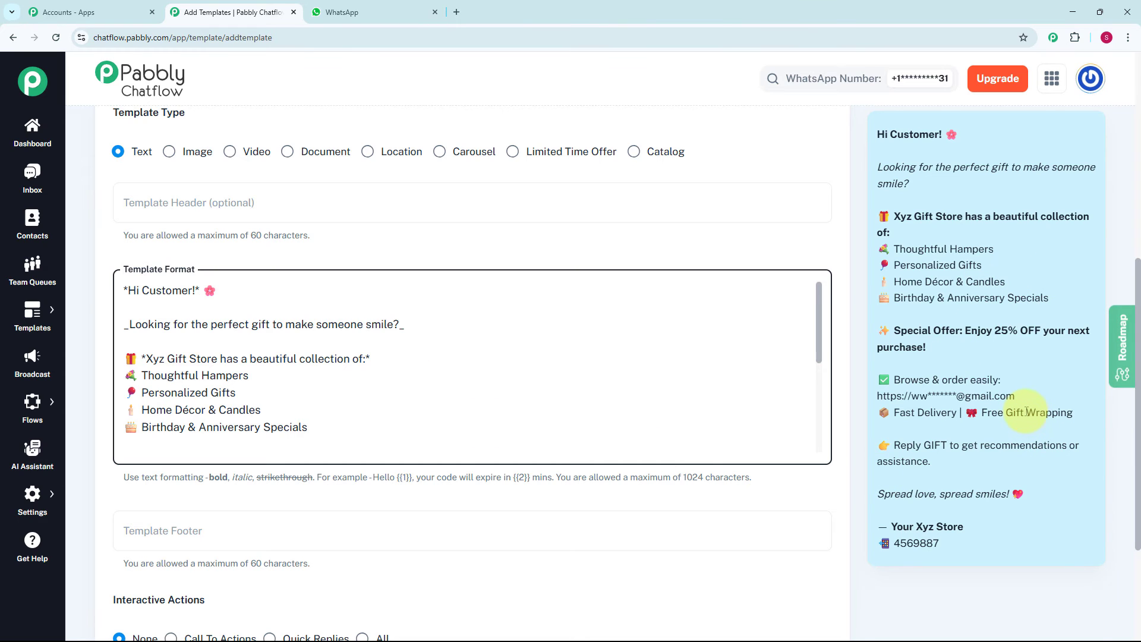
scroll(591, 420, "down", 2)
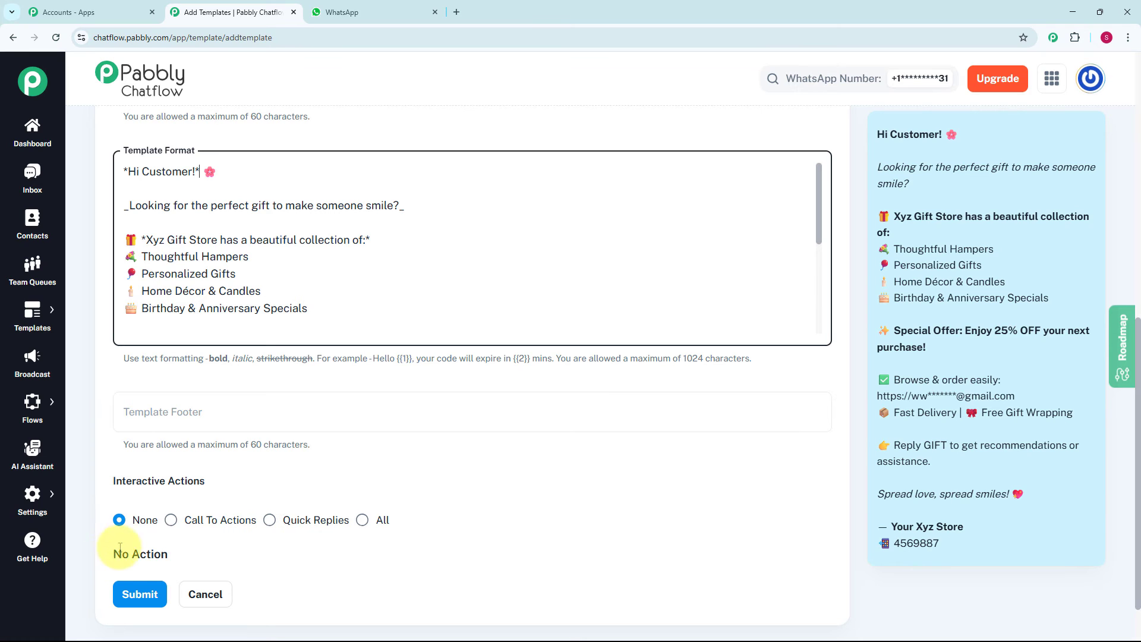
left_click(141, 596)
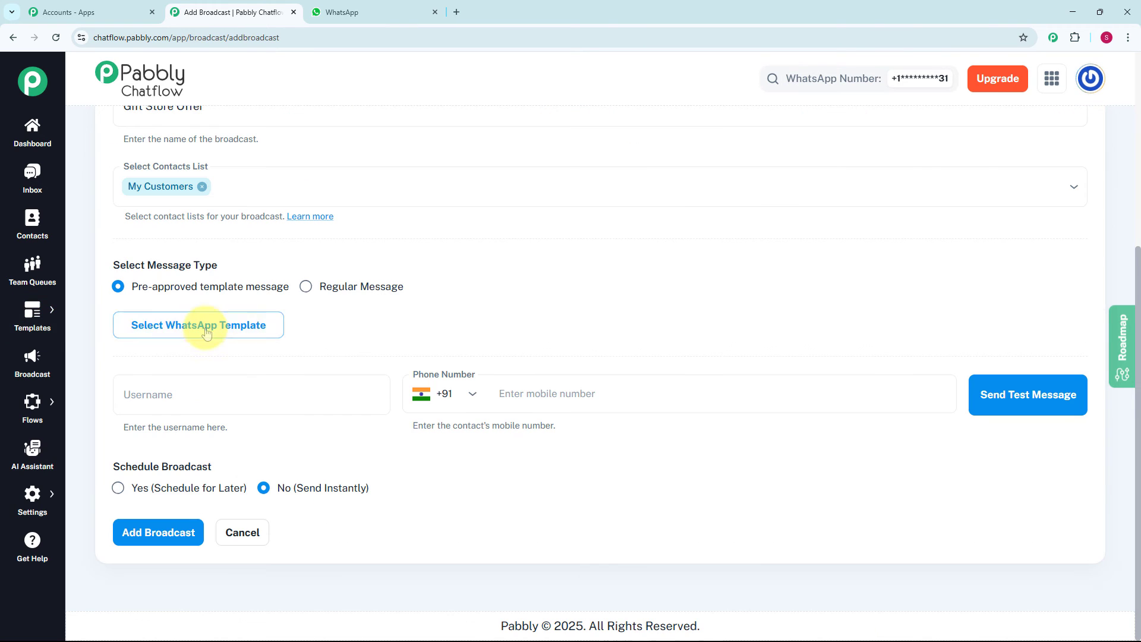
- Choose the approved gift_offers template as the broadcast's message
left_click(265, 324)
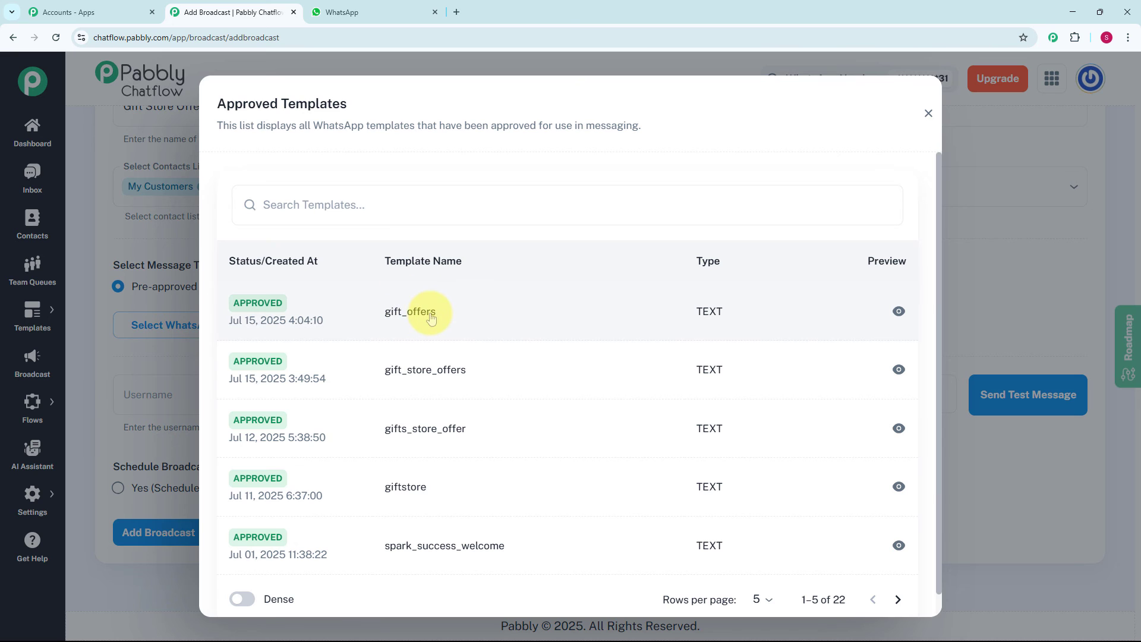
left_click(431, 319)
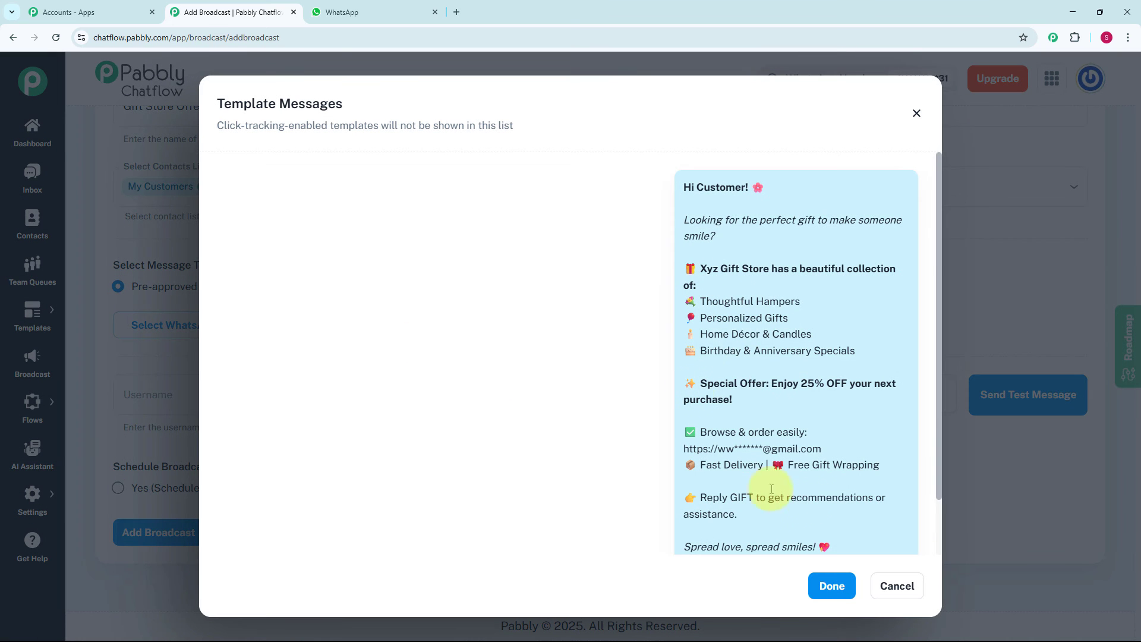
left_click(829, 587)
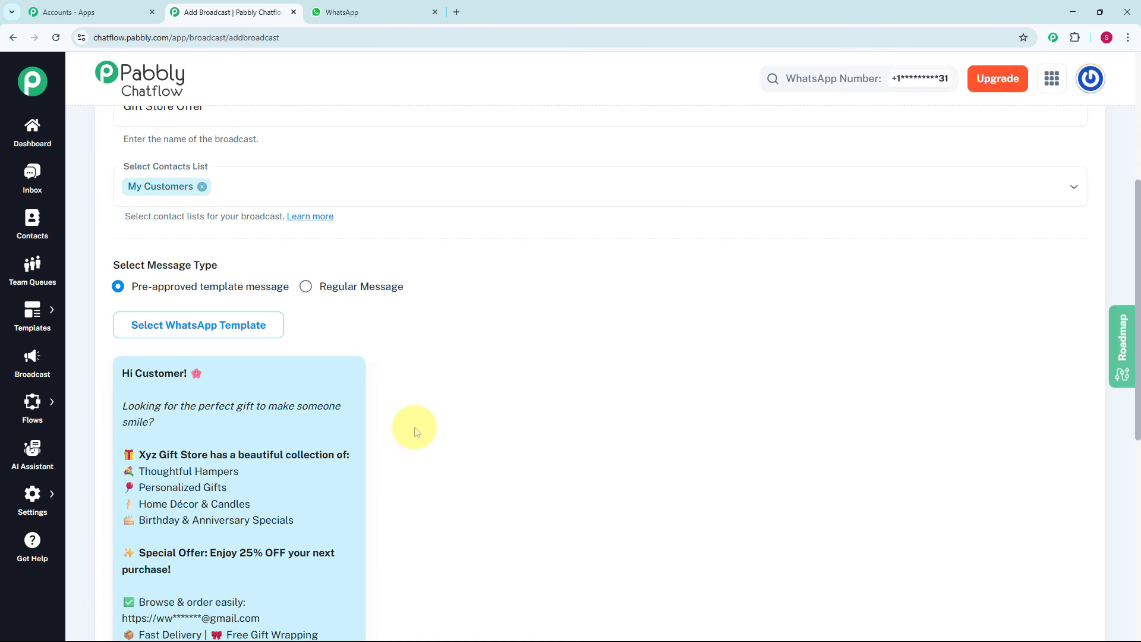
- Set the broadcast to Yes (Schedule for Later)
scroll(415, 410, "down", 4)
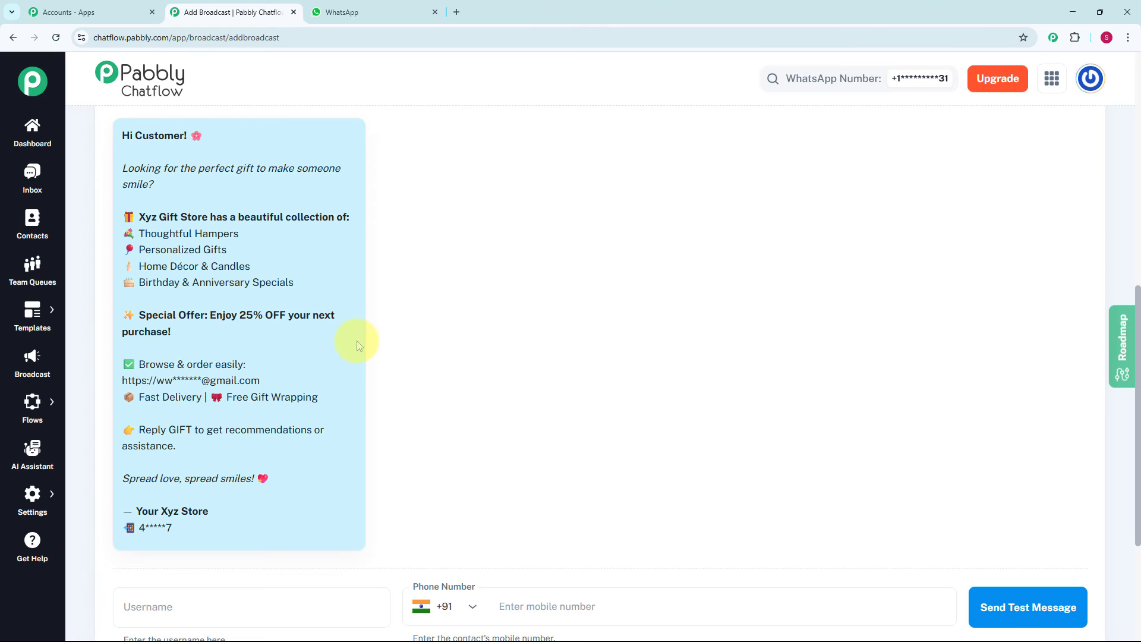
scroll(357, 342, "down", 4)
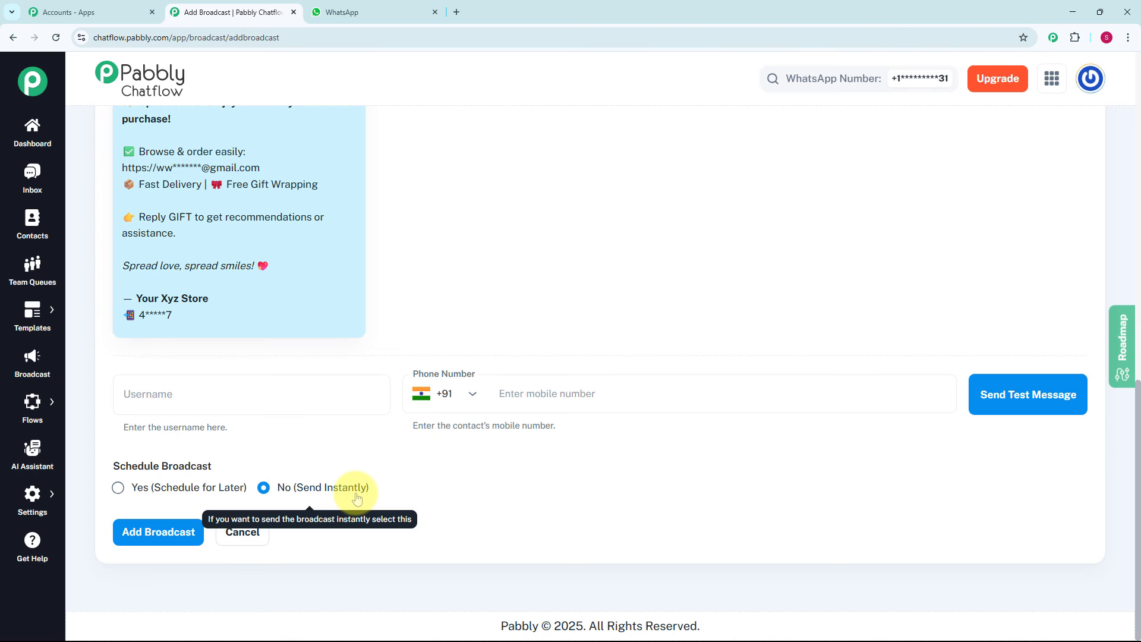
left_click(118, 487)
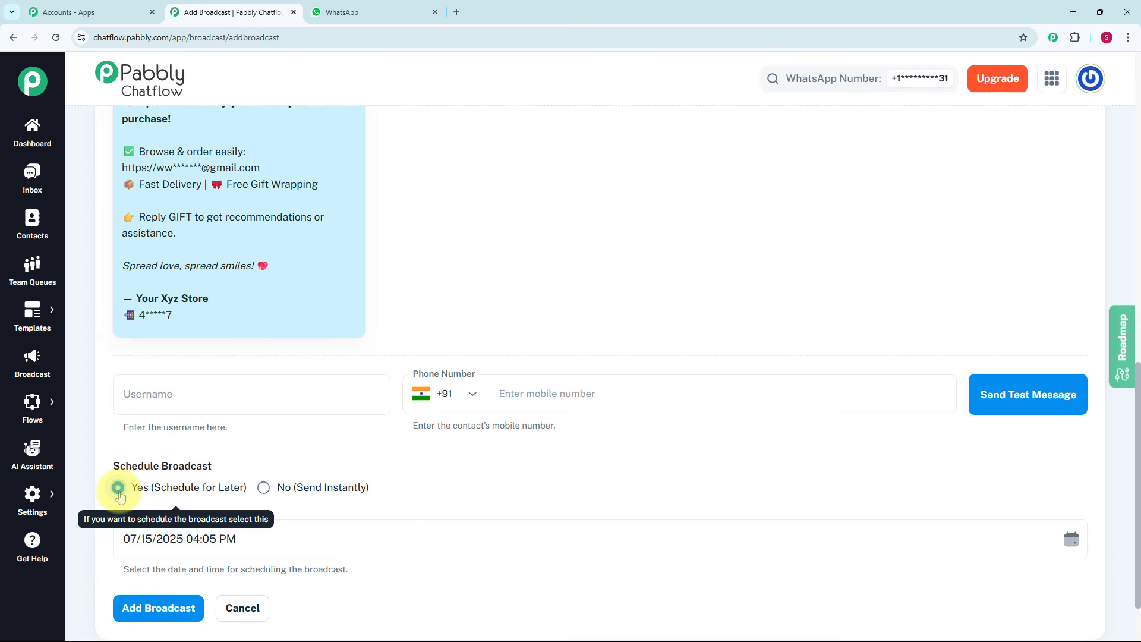
- Enter the test recipient's username and mobile number, send a test message, and switch to WhatsApp to view it
scroll(312, 475, "down", 2)
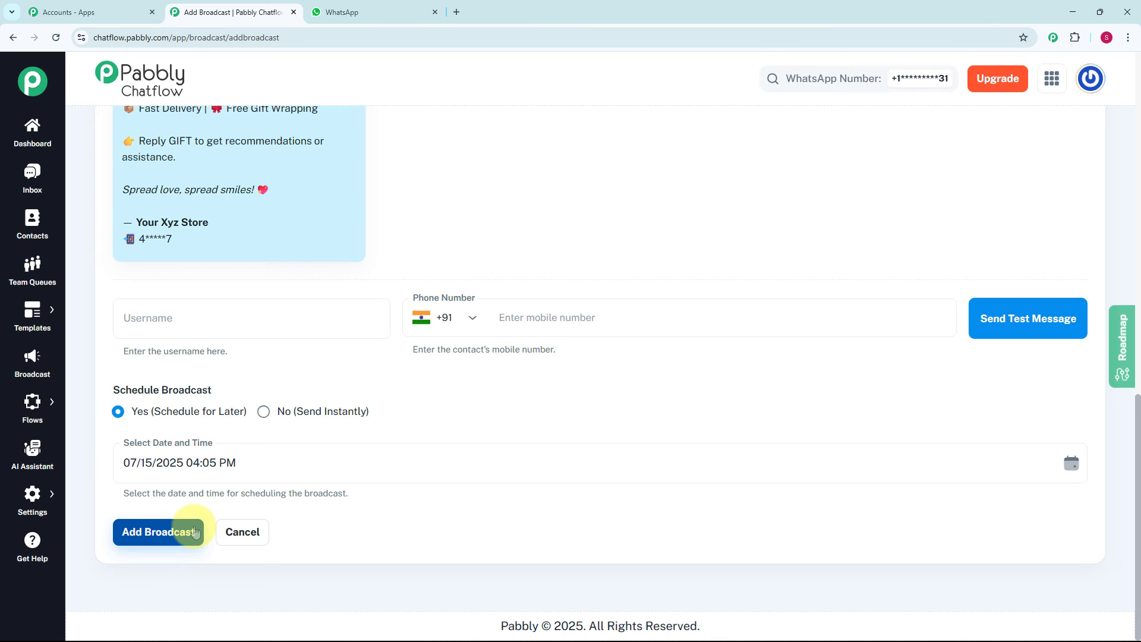
left_click(235, 311)
type("Stuti")
left_click(476, 303)
type("704")
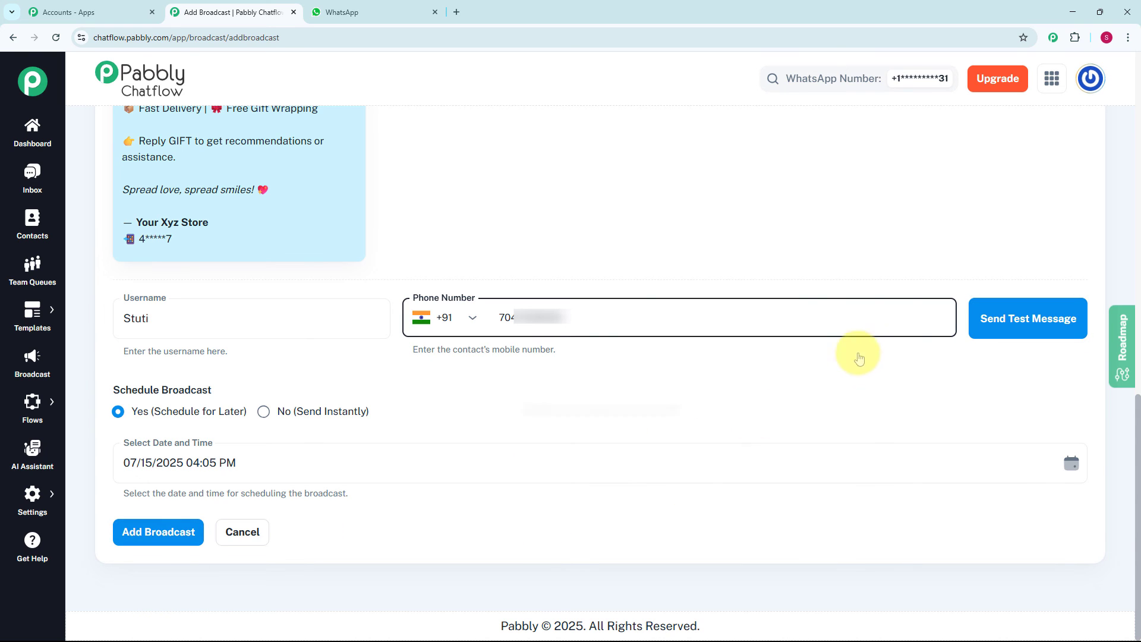
left_click(1018, 315)
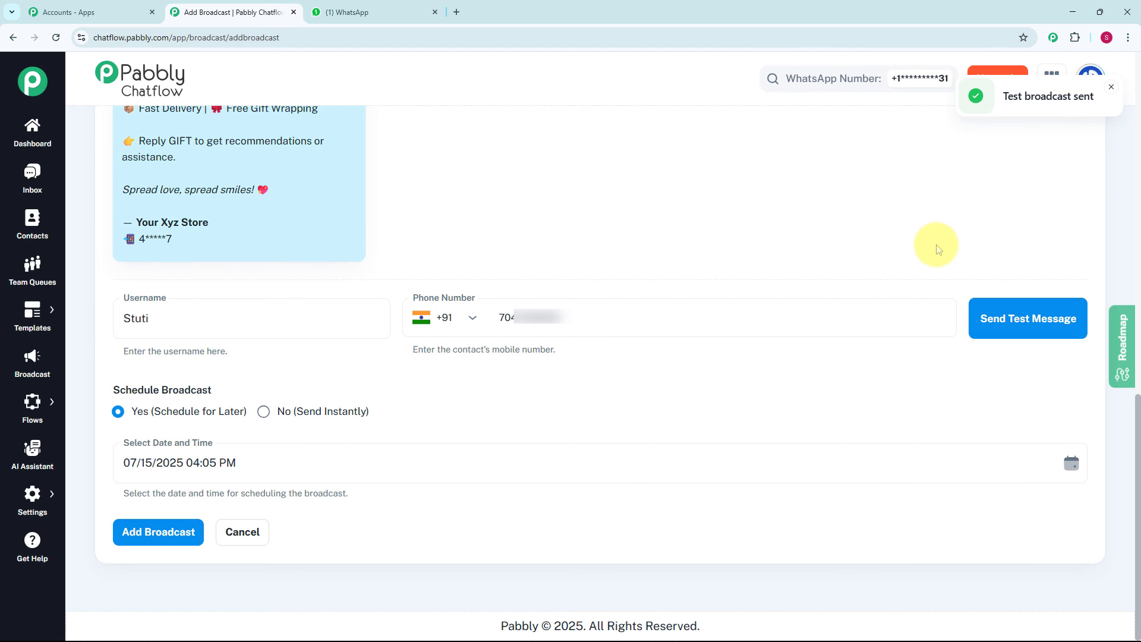
key("ctrl+Tab")
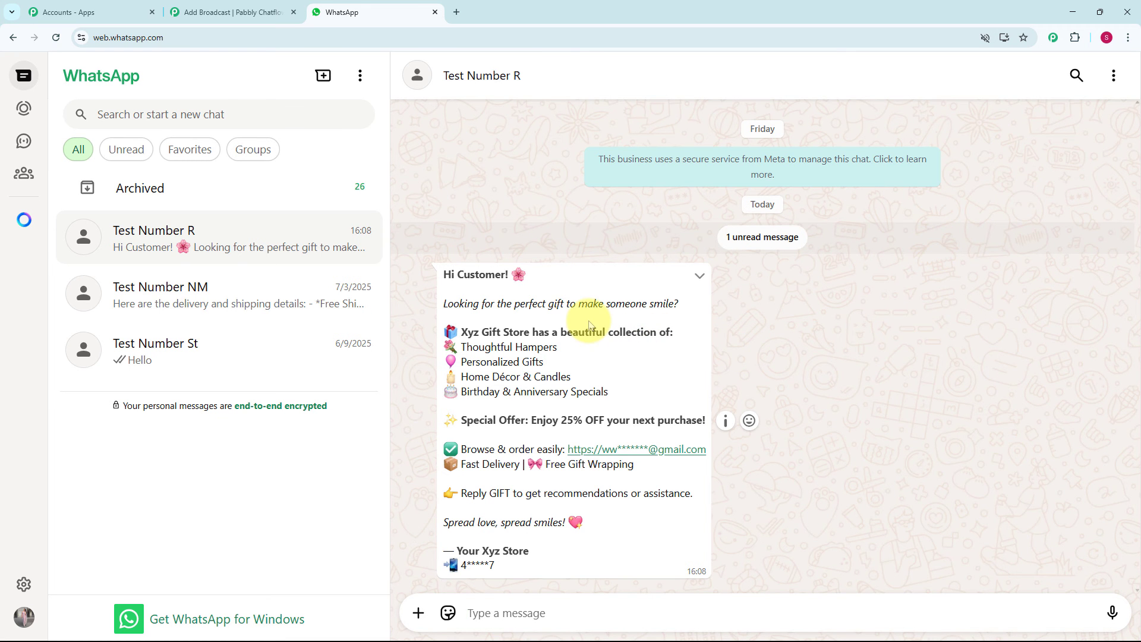